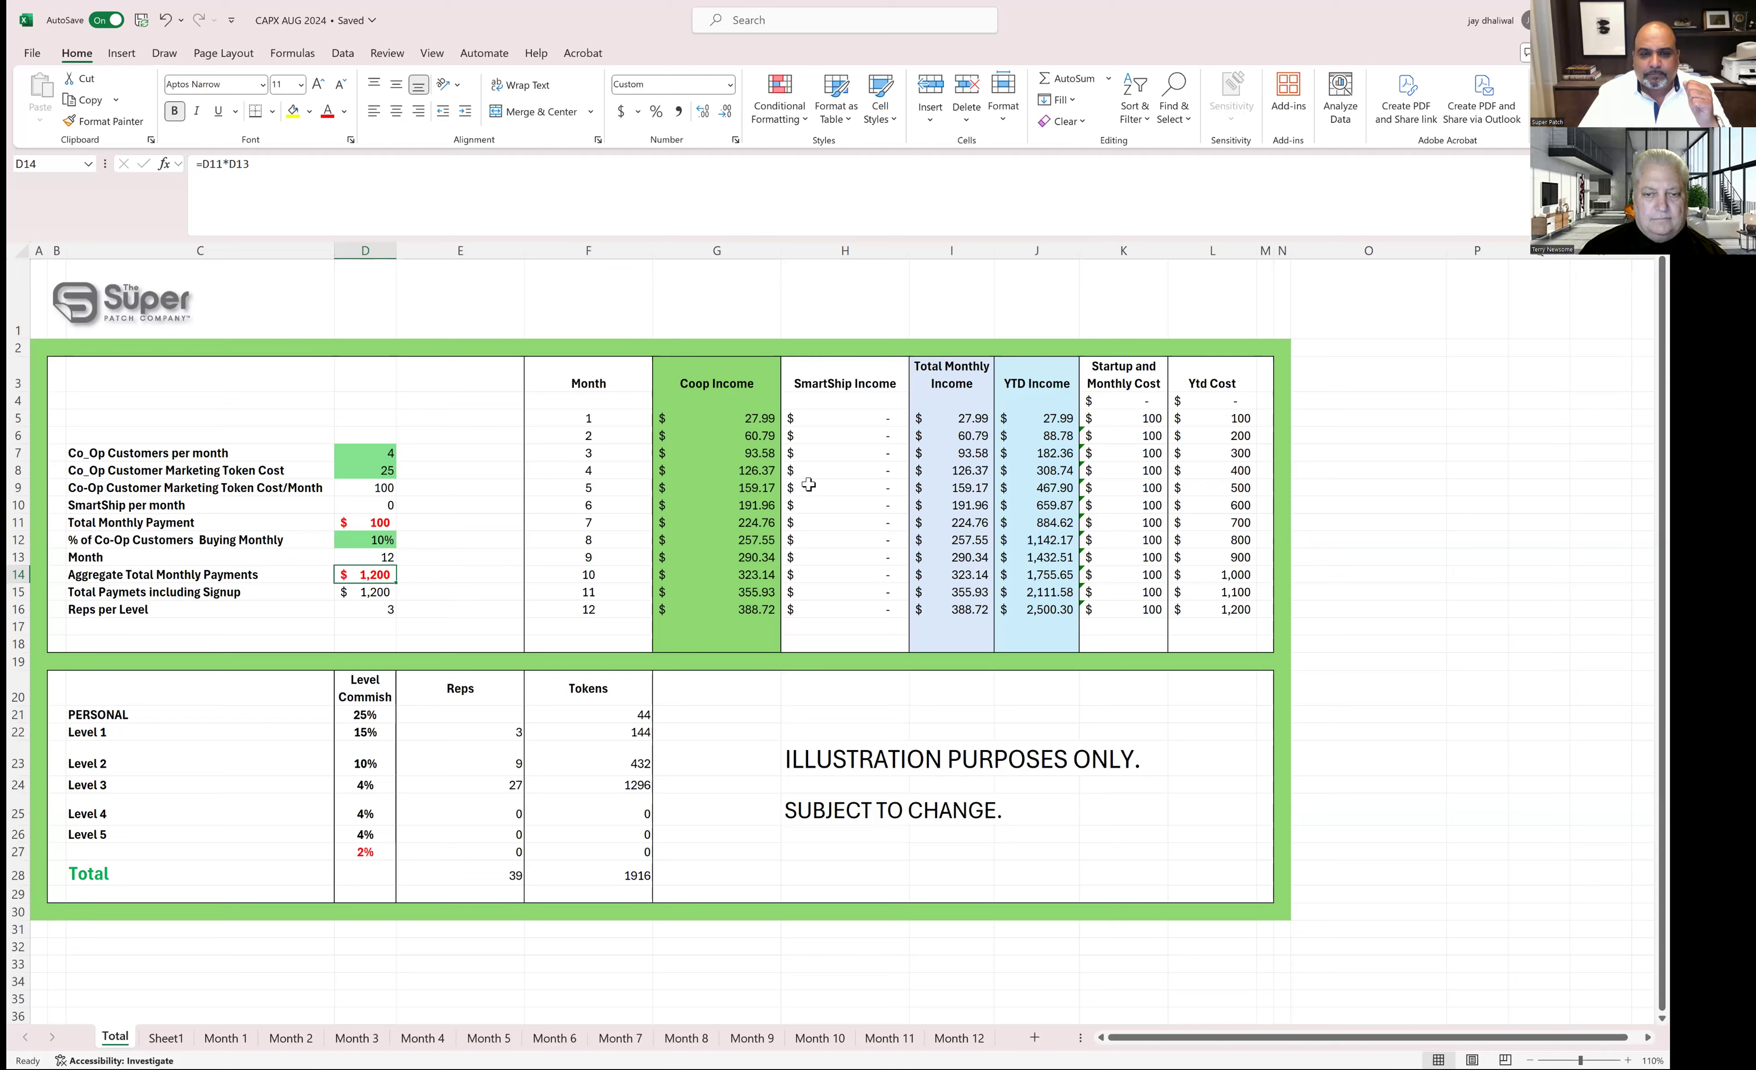
# Step: Examine the first month's cost, the total monthly income for months 1 to 5, and the month 12 year-to-date cost and income
pyautogui.click(1152, 420)
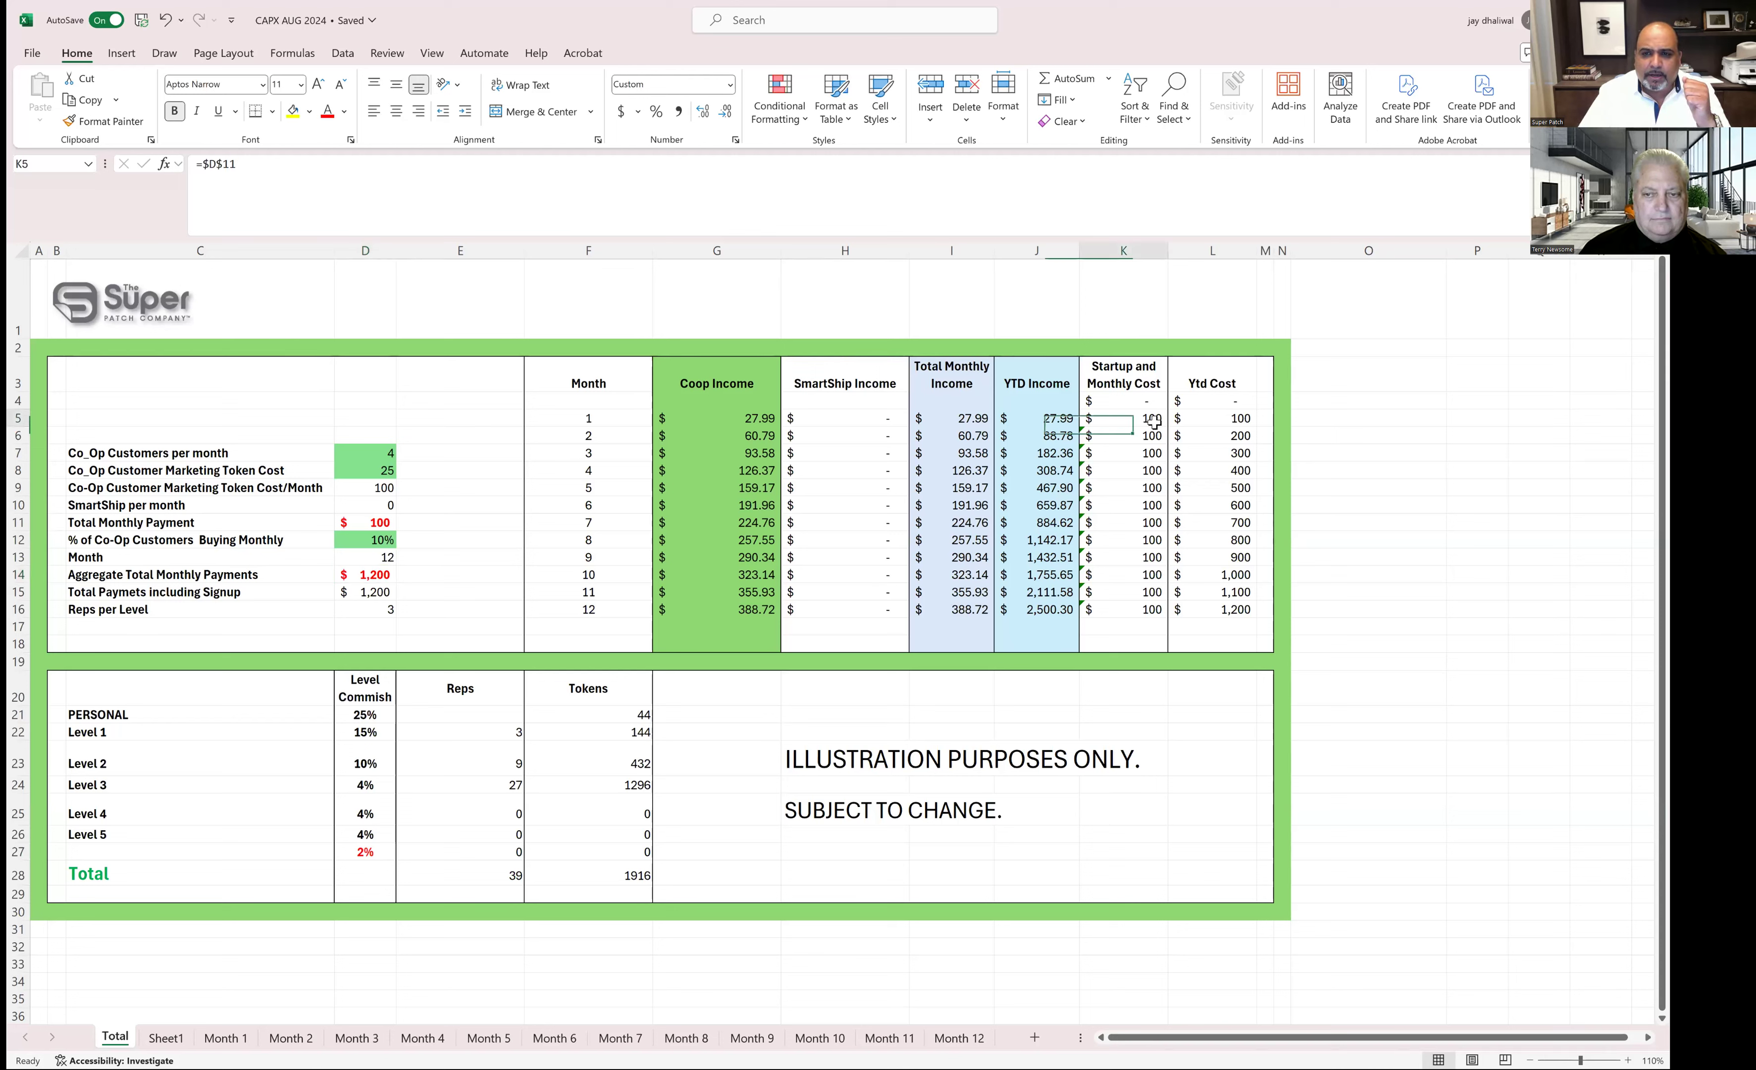
pyautogui.click(971, 418)
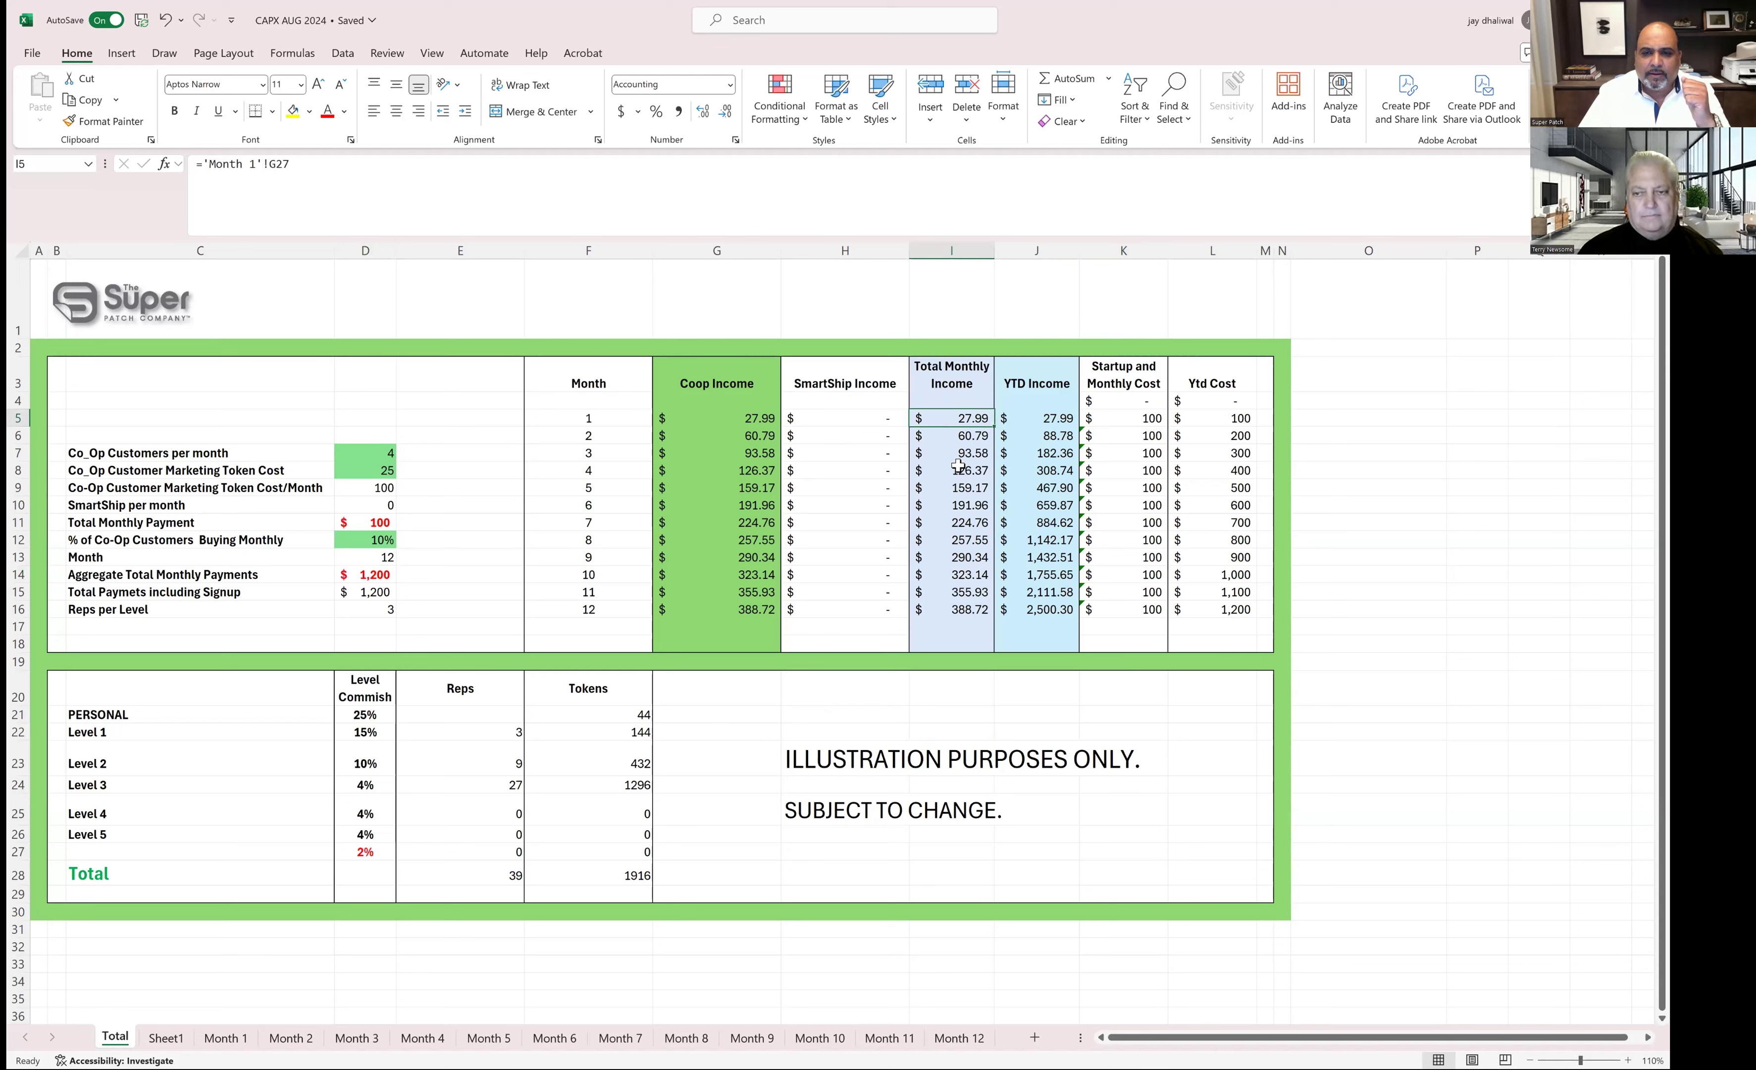
pyautogui.click(971, 438)
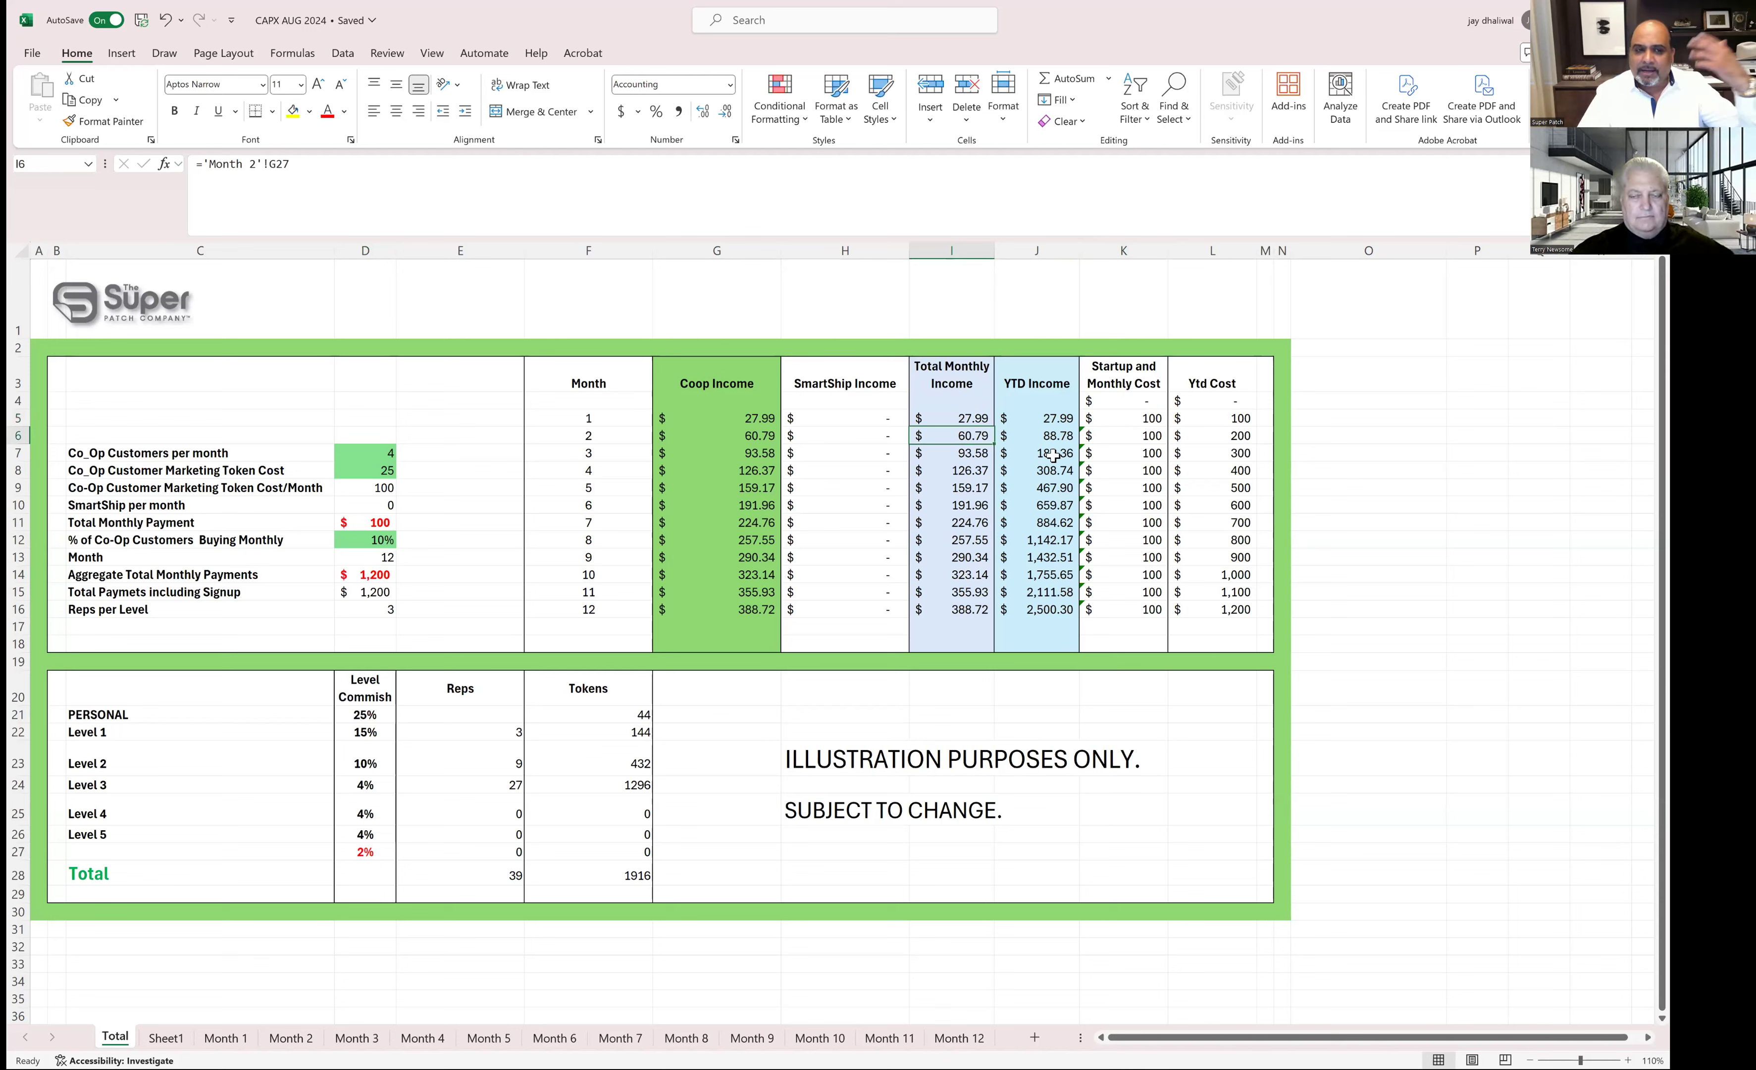
pyautogui.click(972, 456)
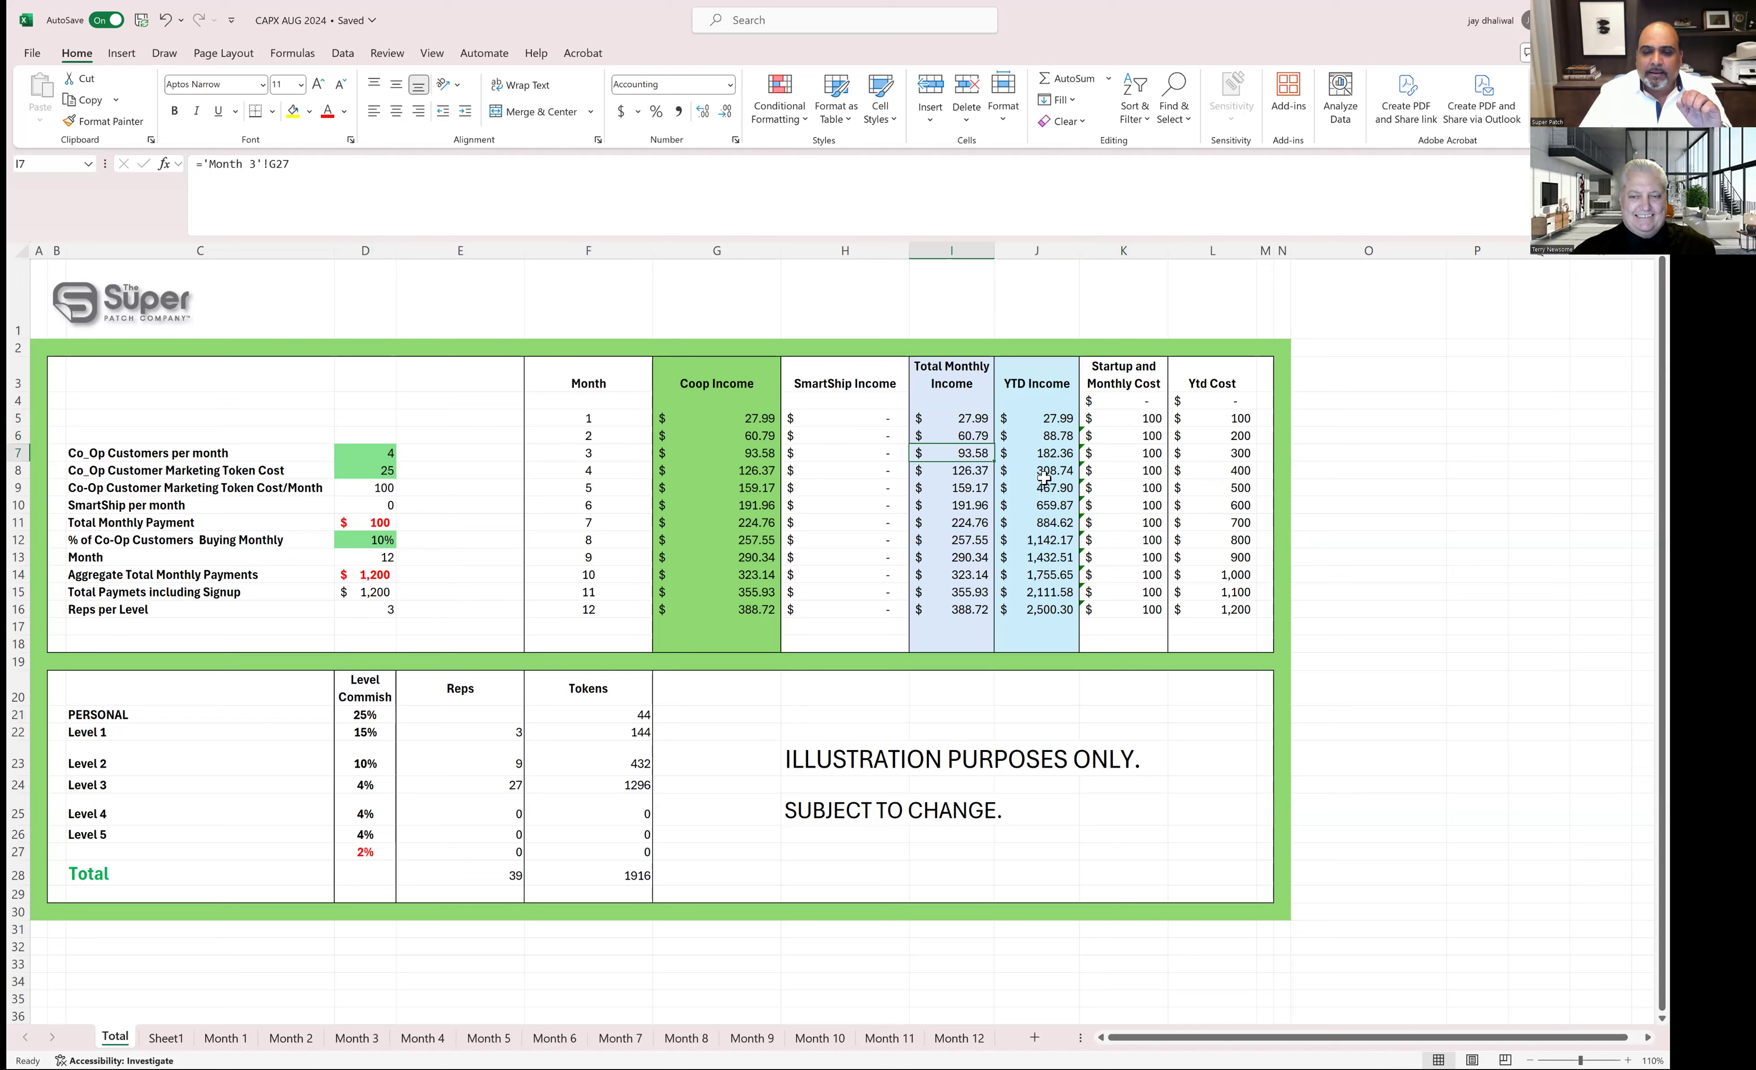
pyautogui.click(966, 475)
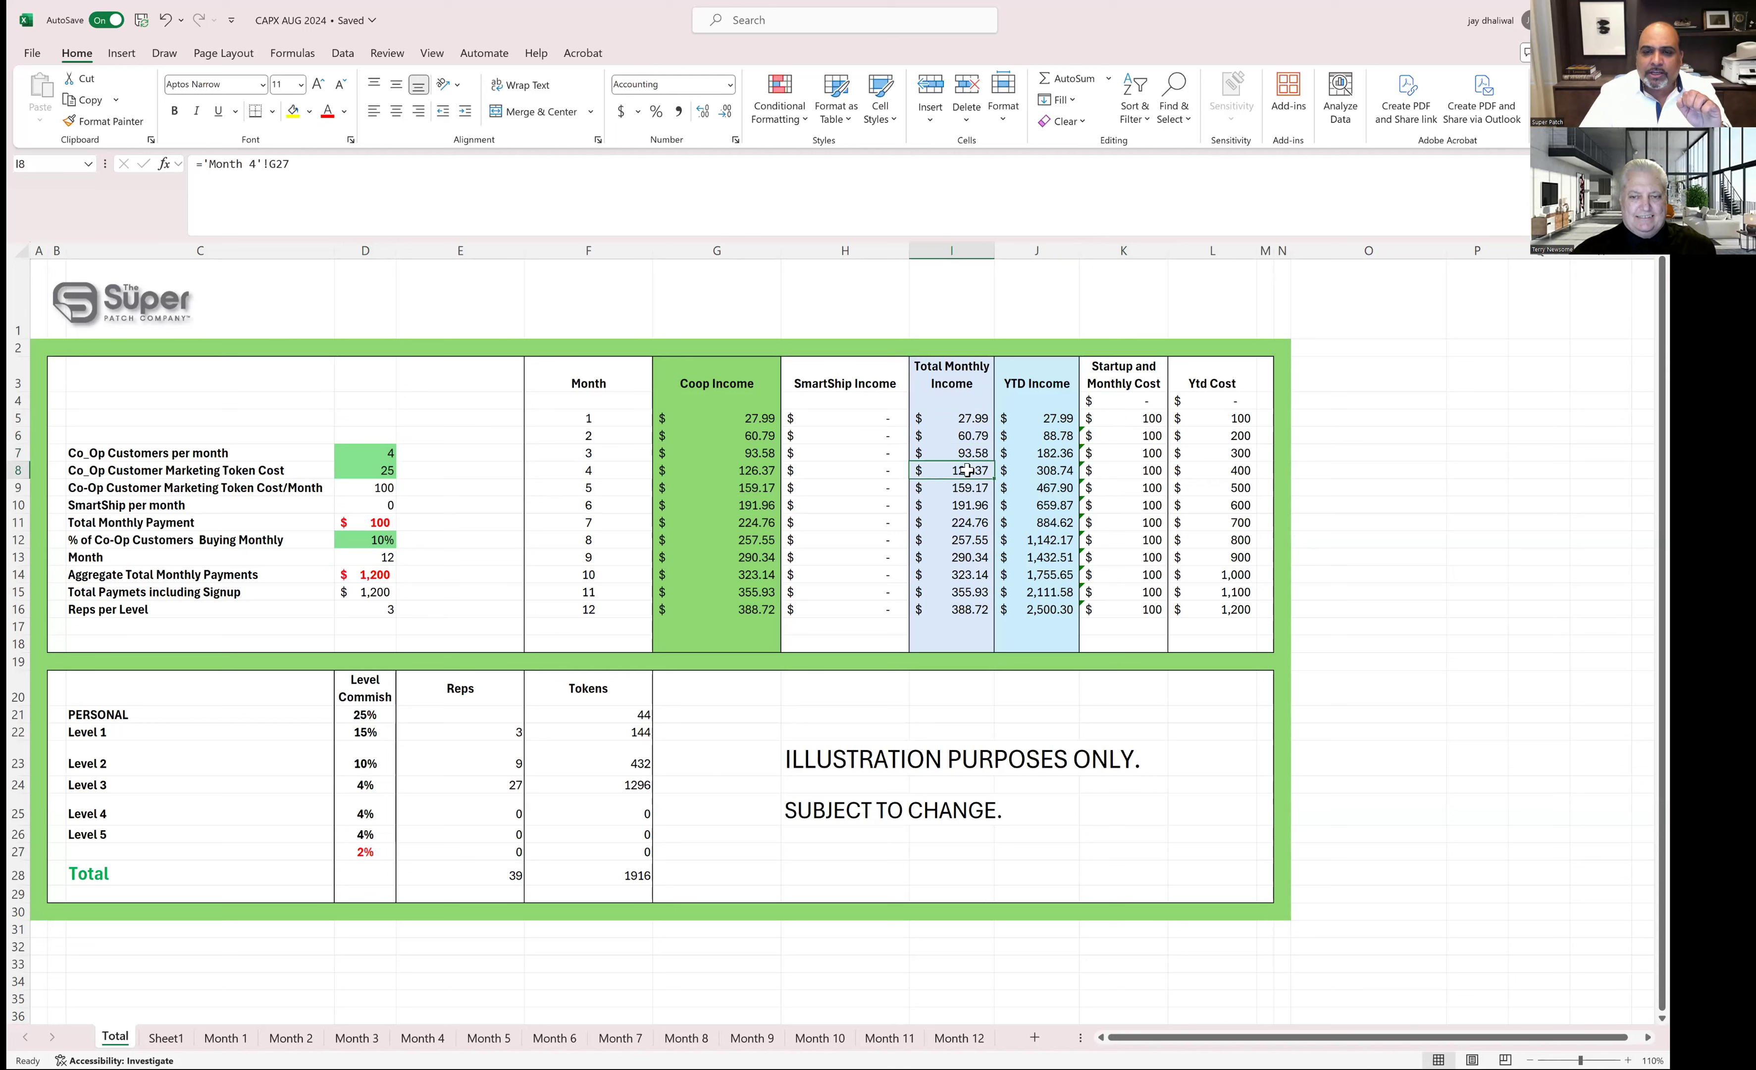
pyautogui.doubleClick(962, 487)
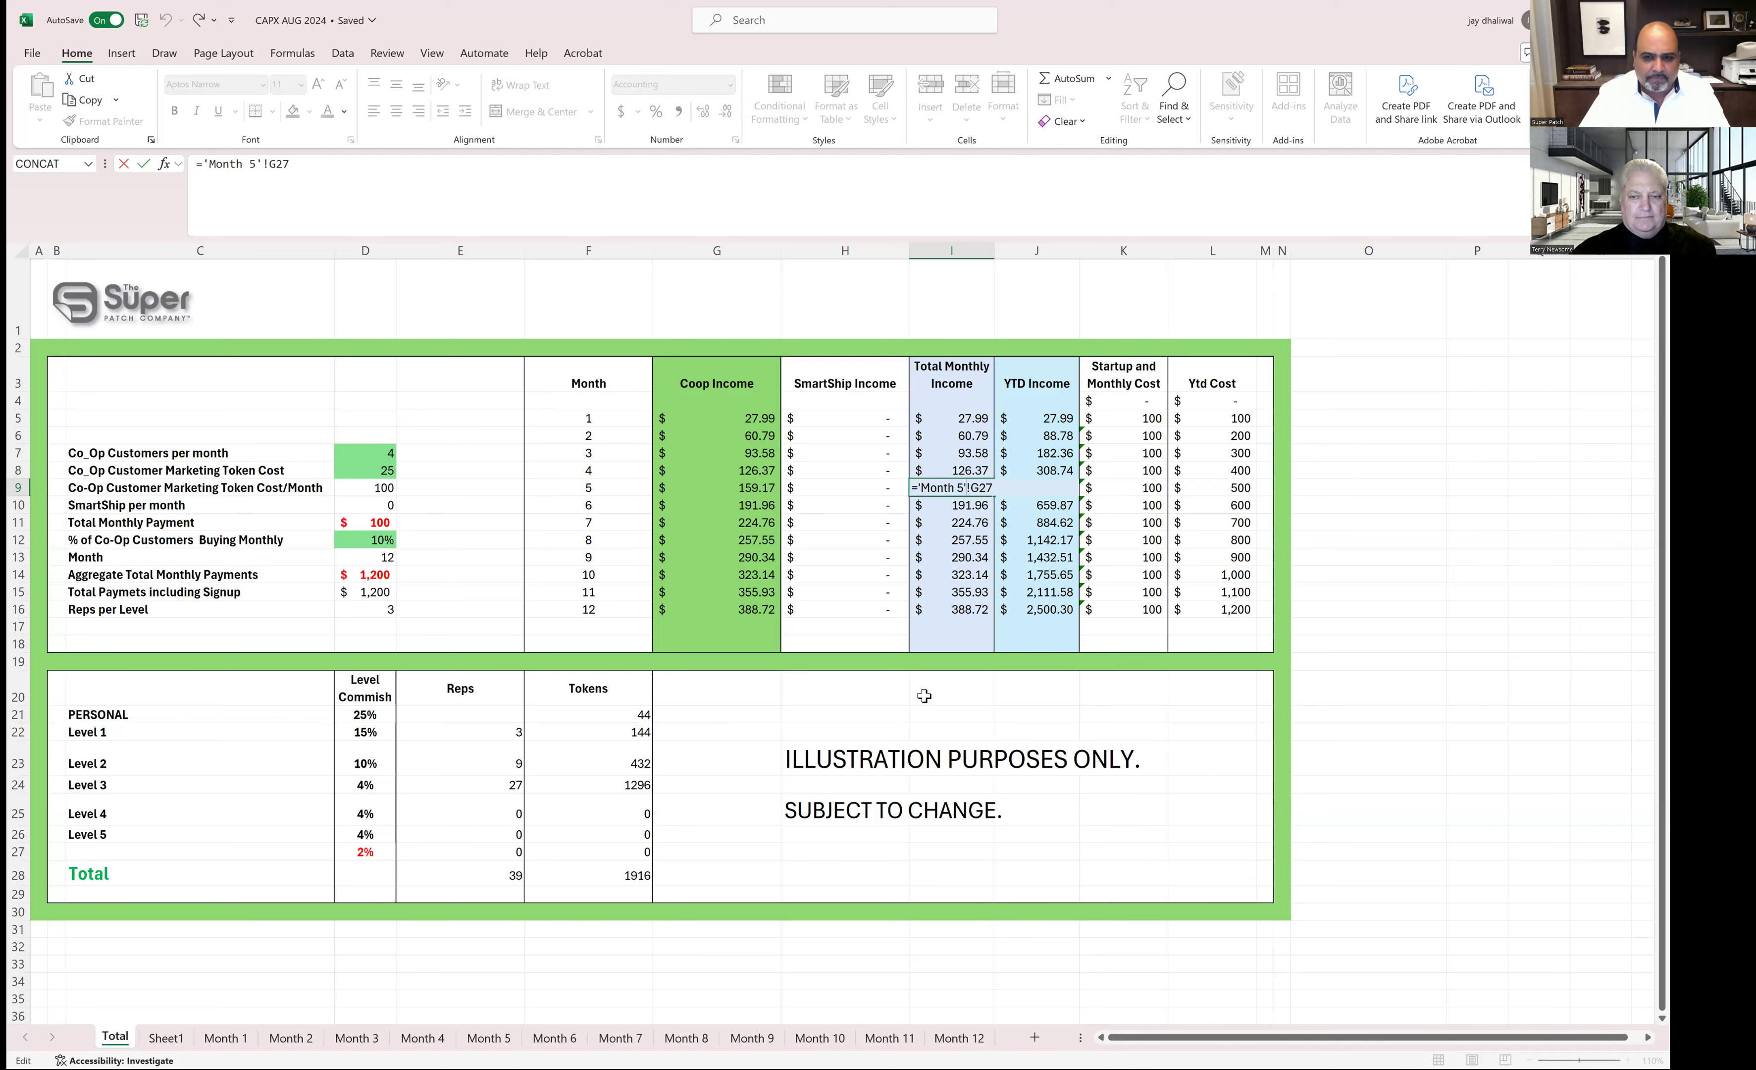
pyautogui.press('Escape')
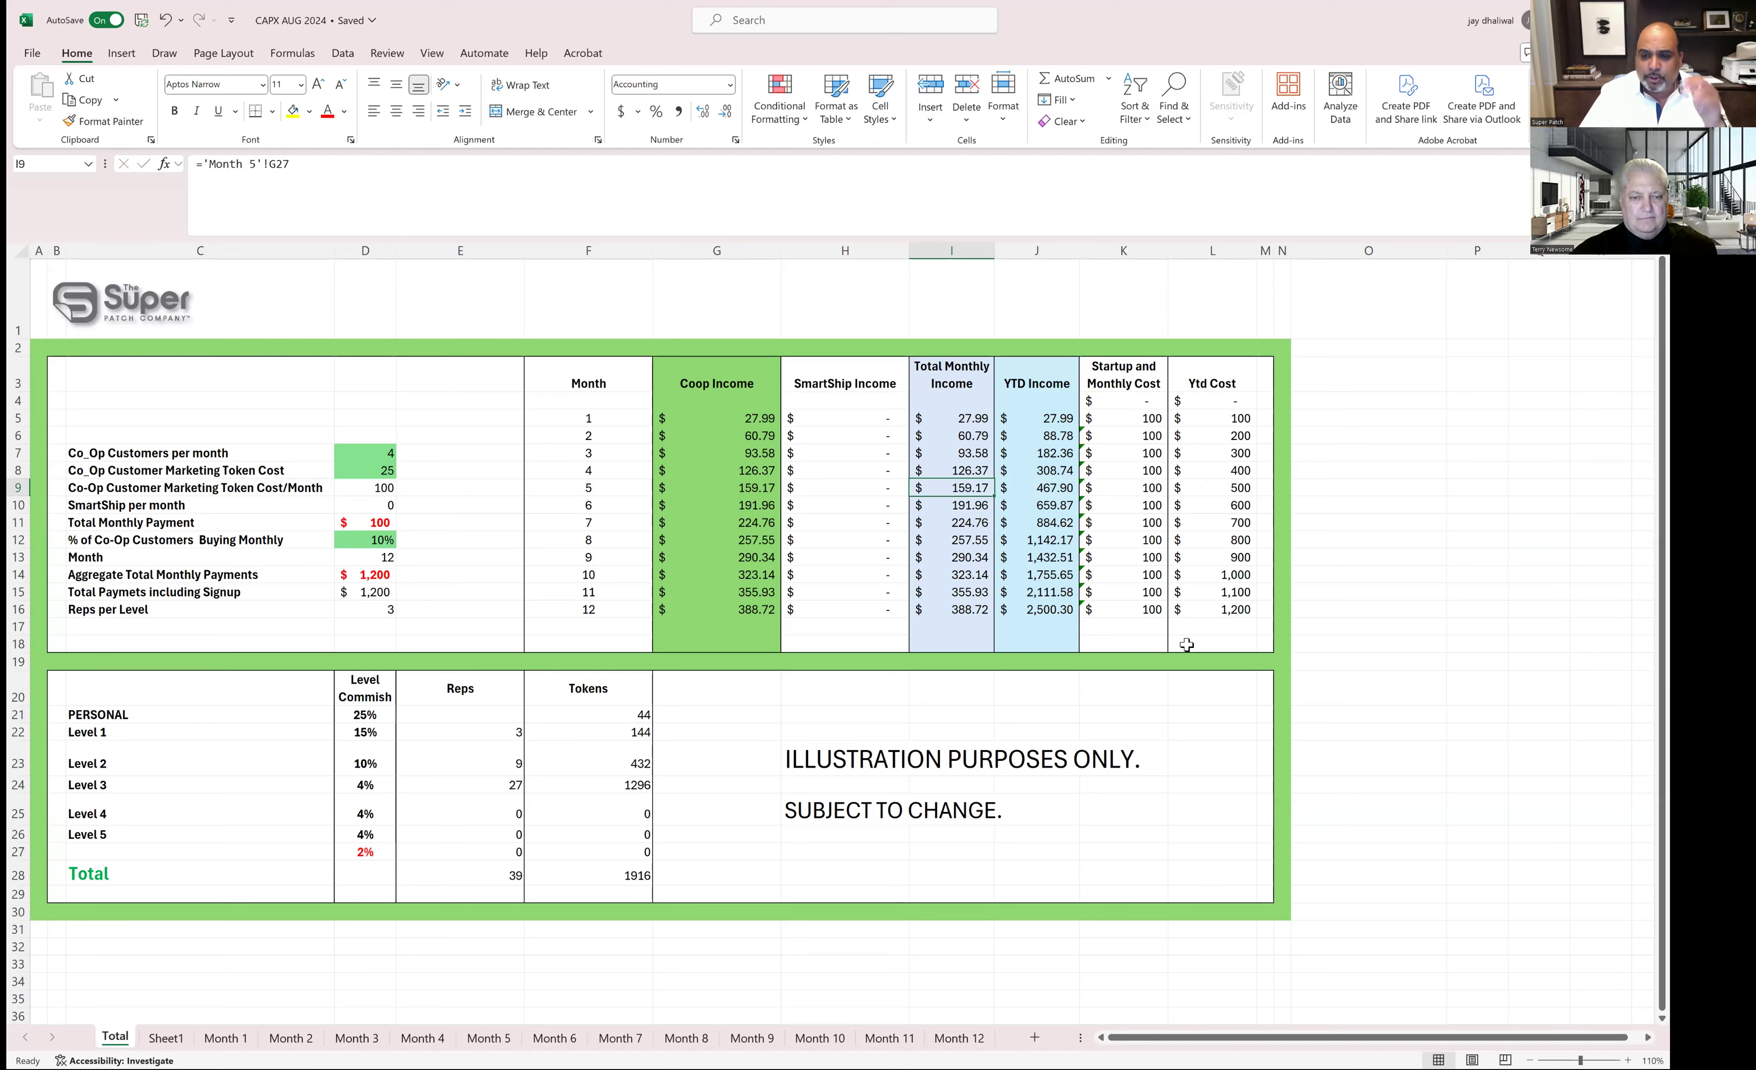
pyautogui.click(1239, 614)
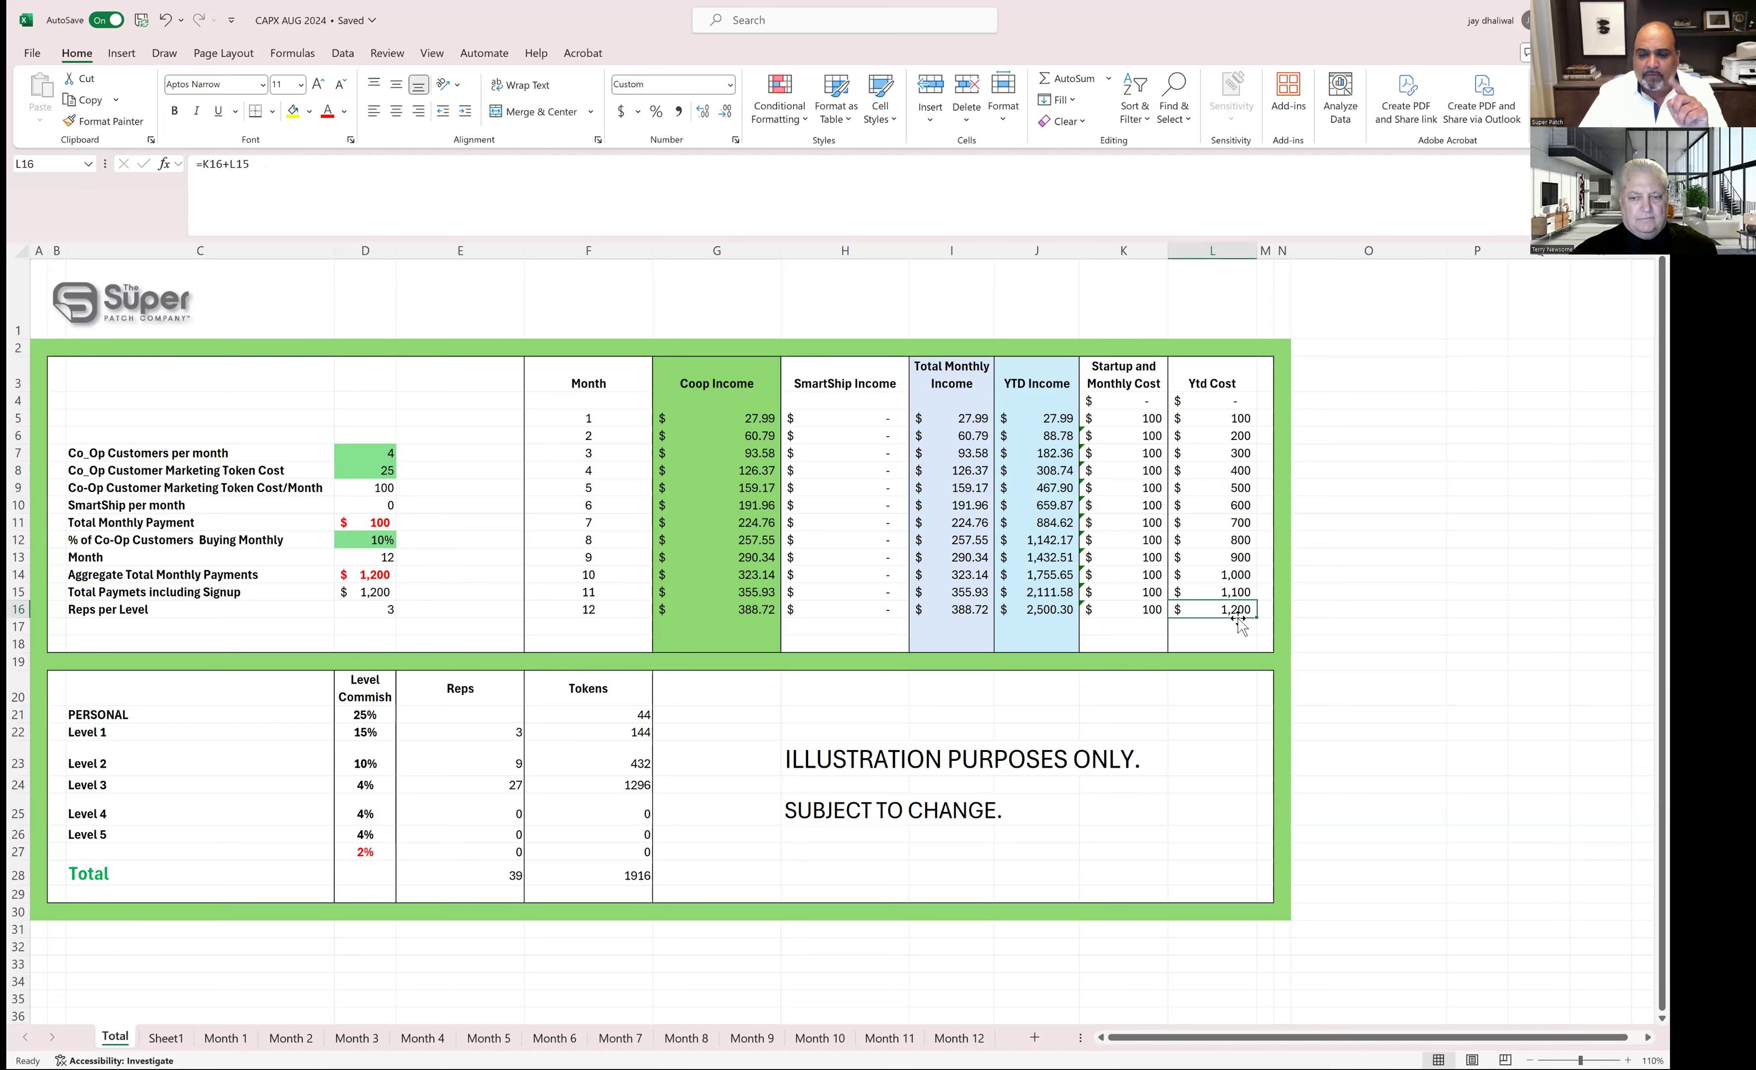
pyautogui.click(1058, 609)
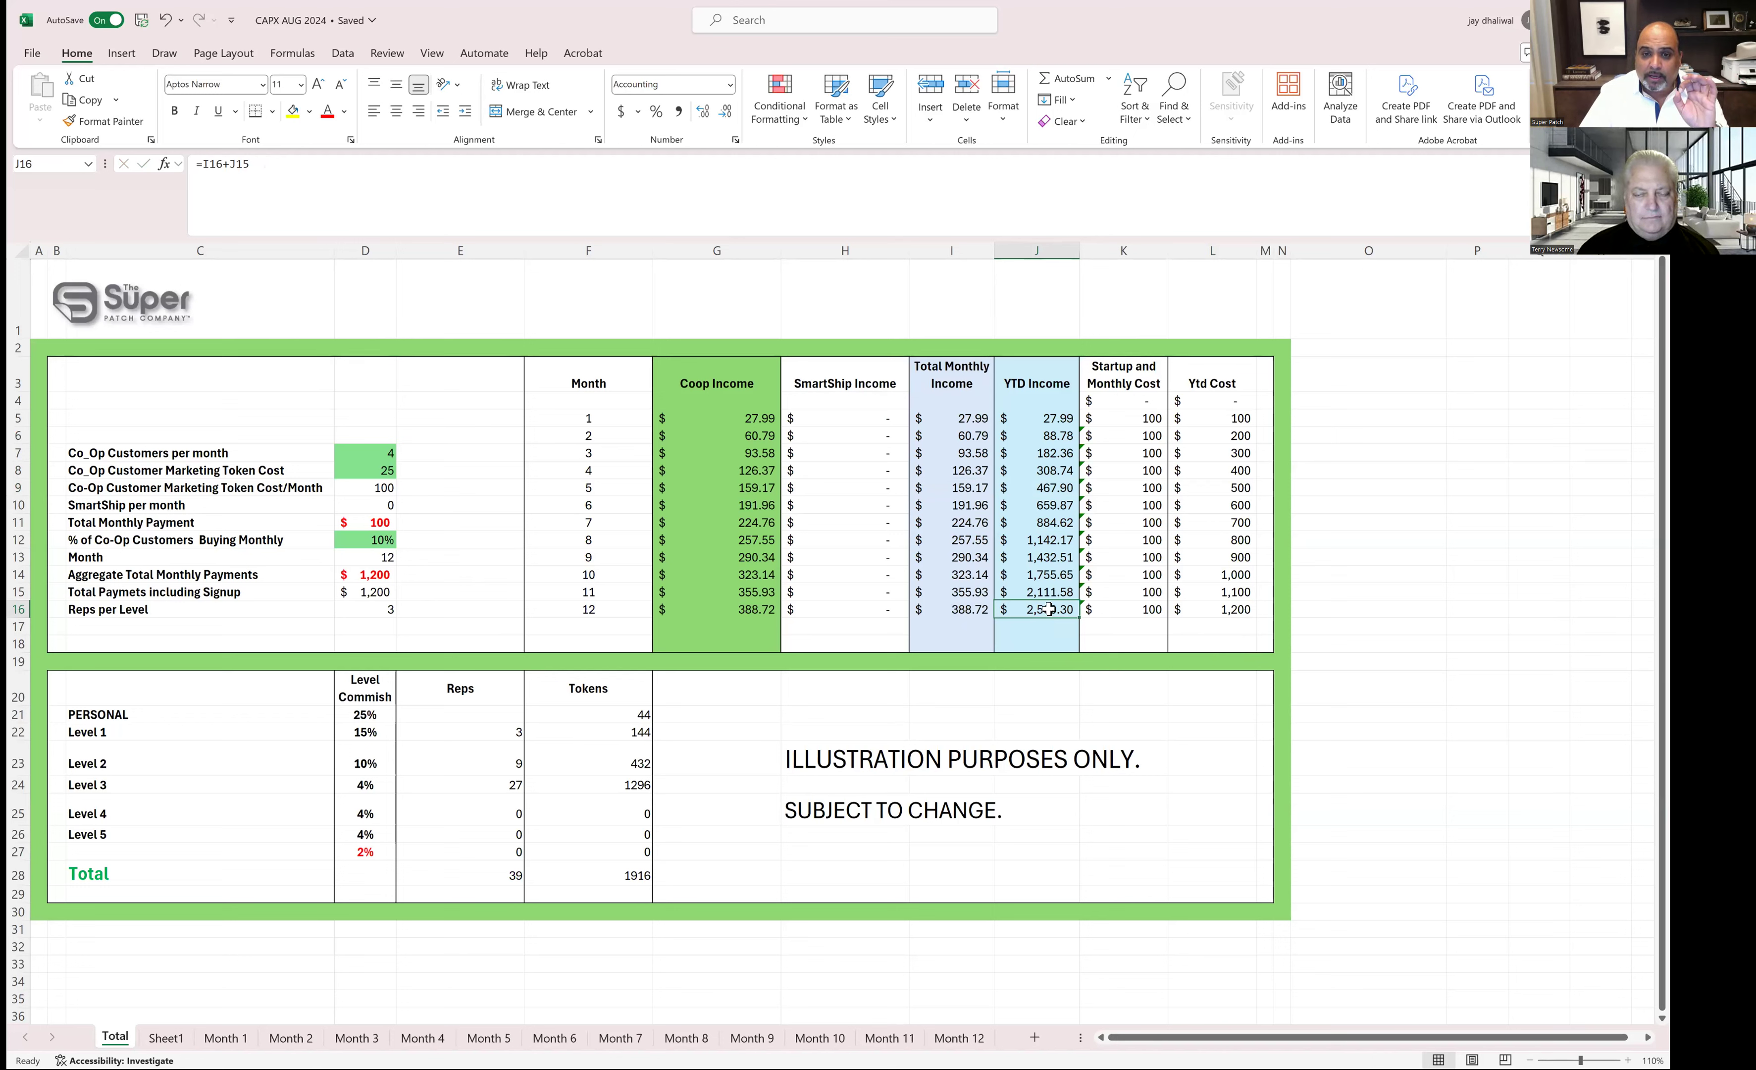
# Step: Set the Level 4 reps in cell E25 to 81
pyautogui.click(516, 790)
pyautogui.moveTo(523, 795); pyautogui.dragTo(539, 822)
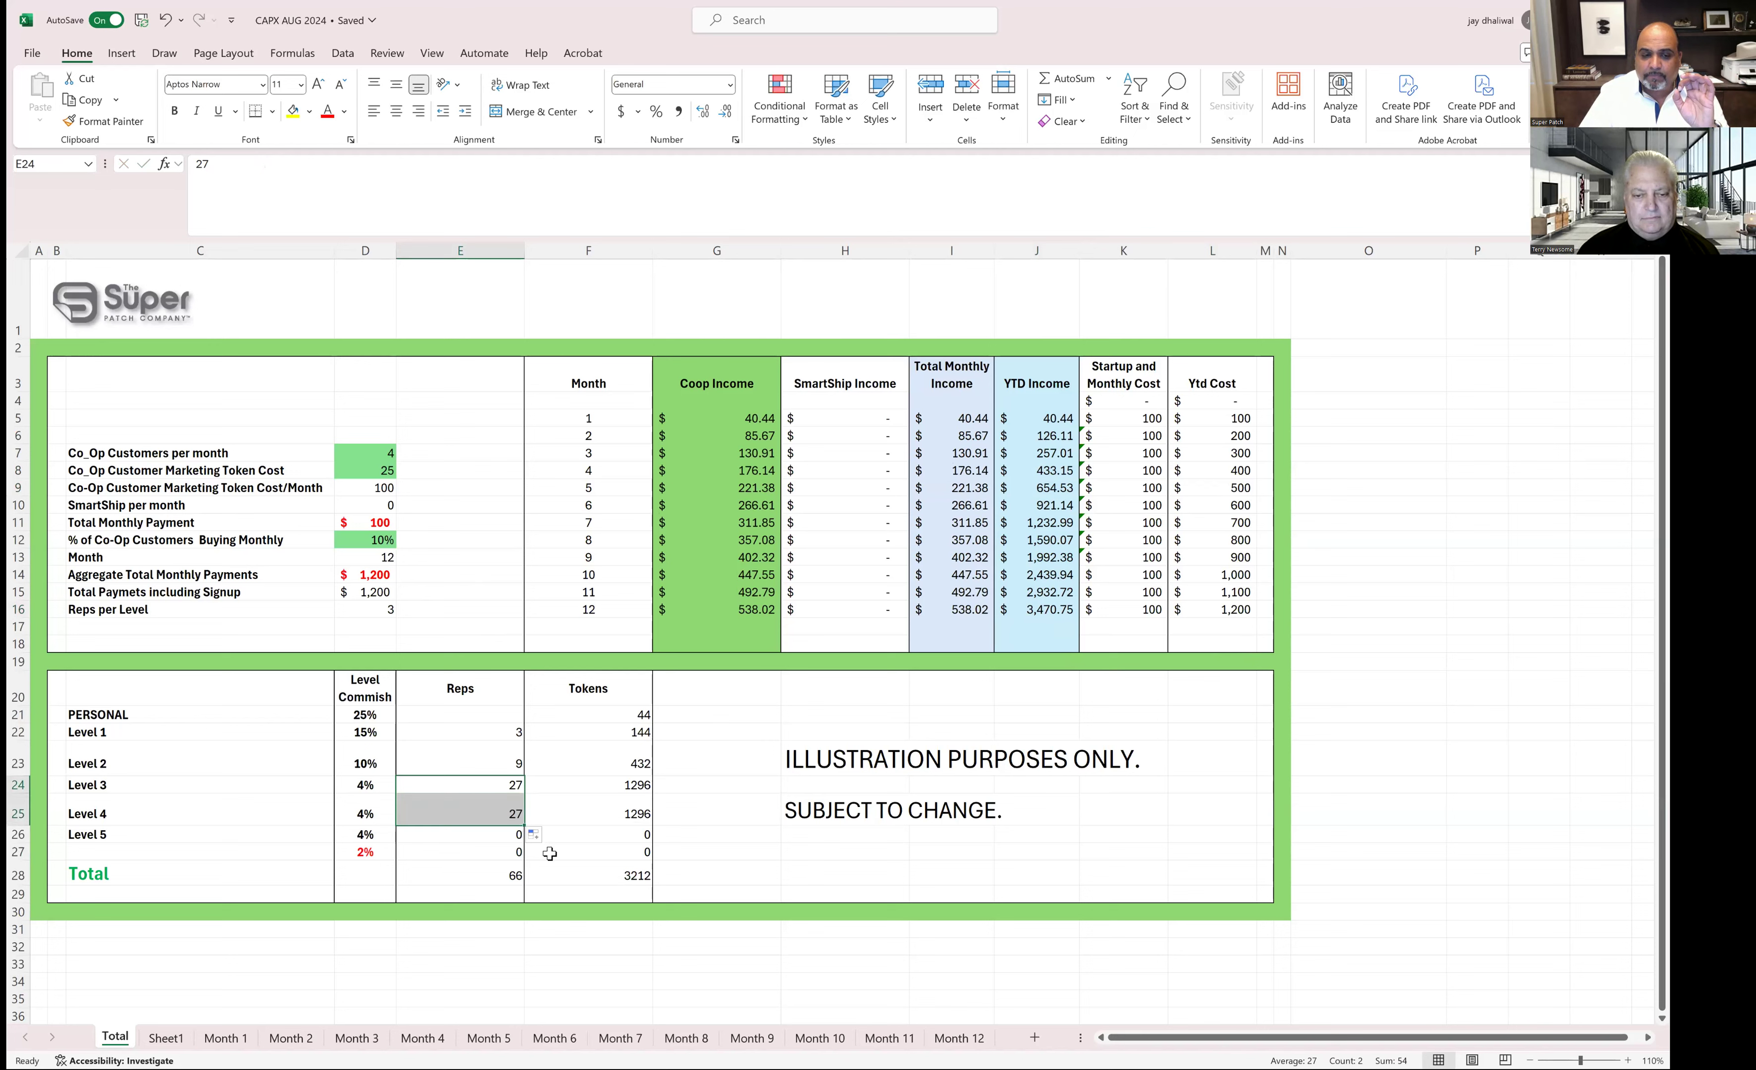
pyautogui.click(513, 810)
pyautogui.write('81')
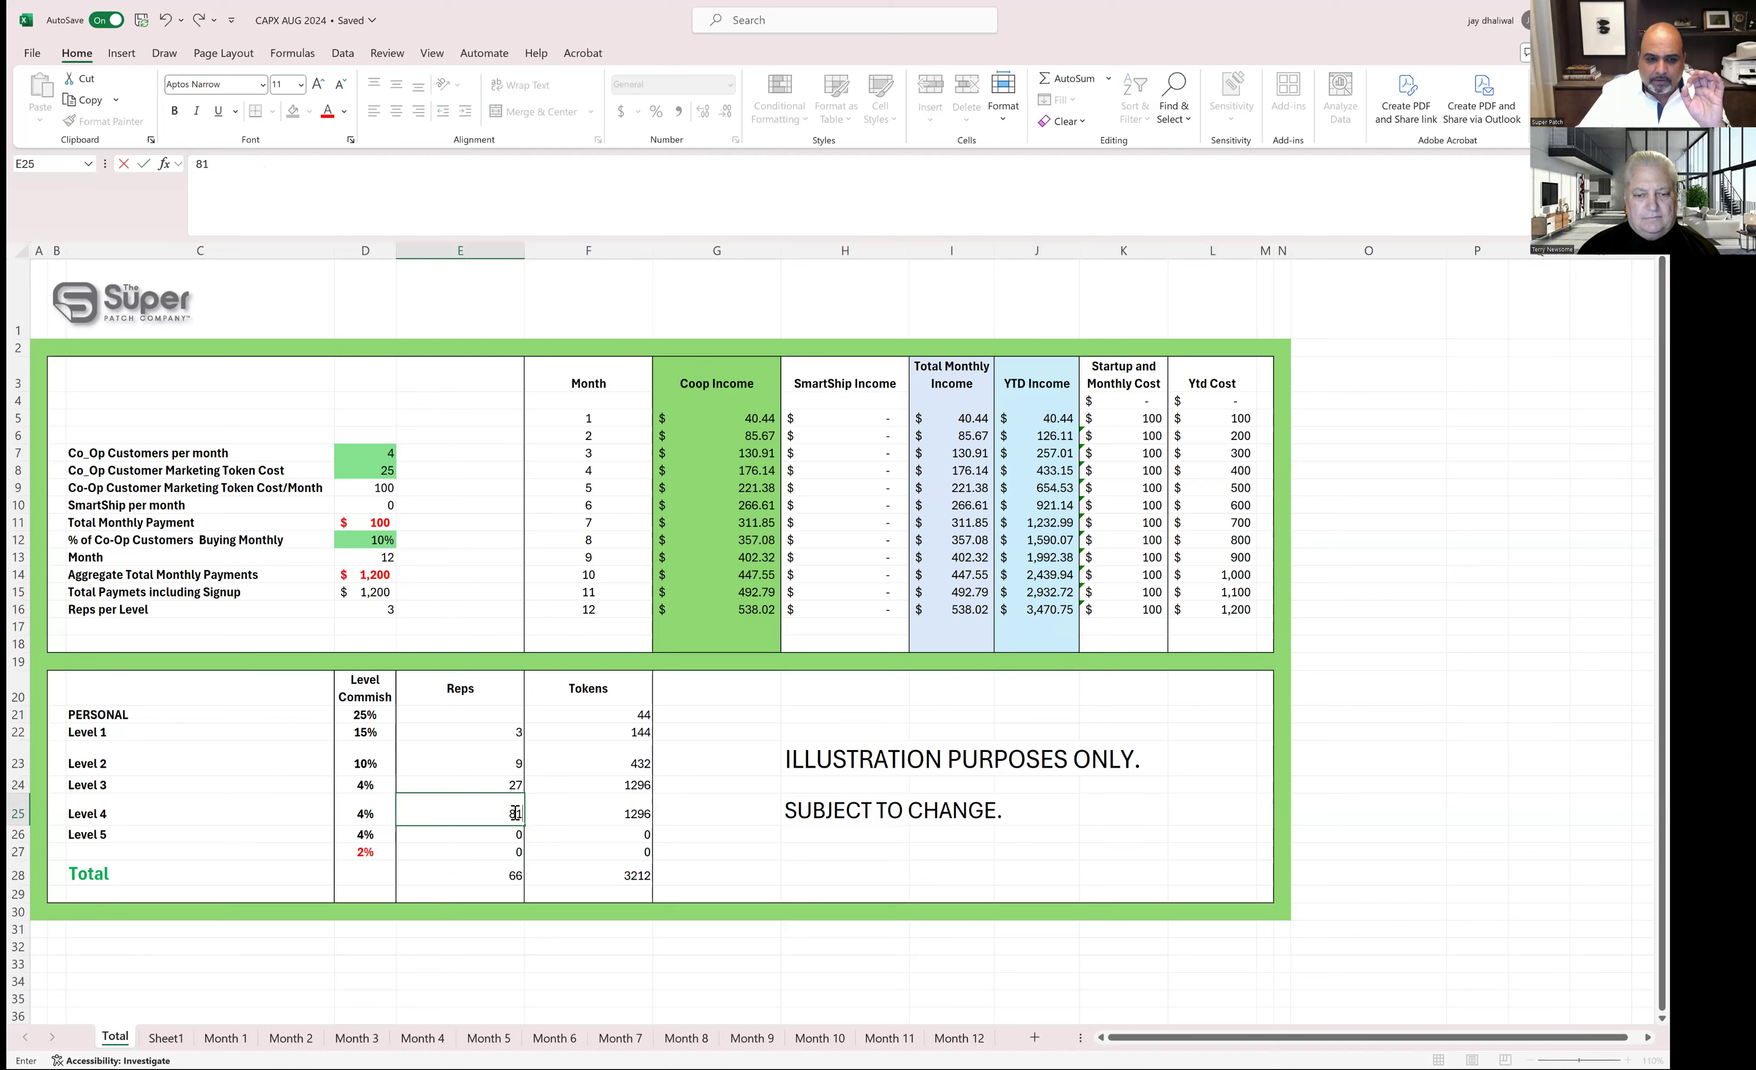
pyautogui.press('Tab')
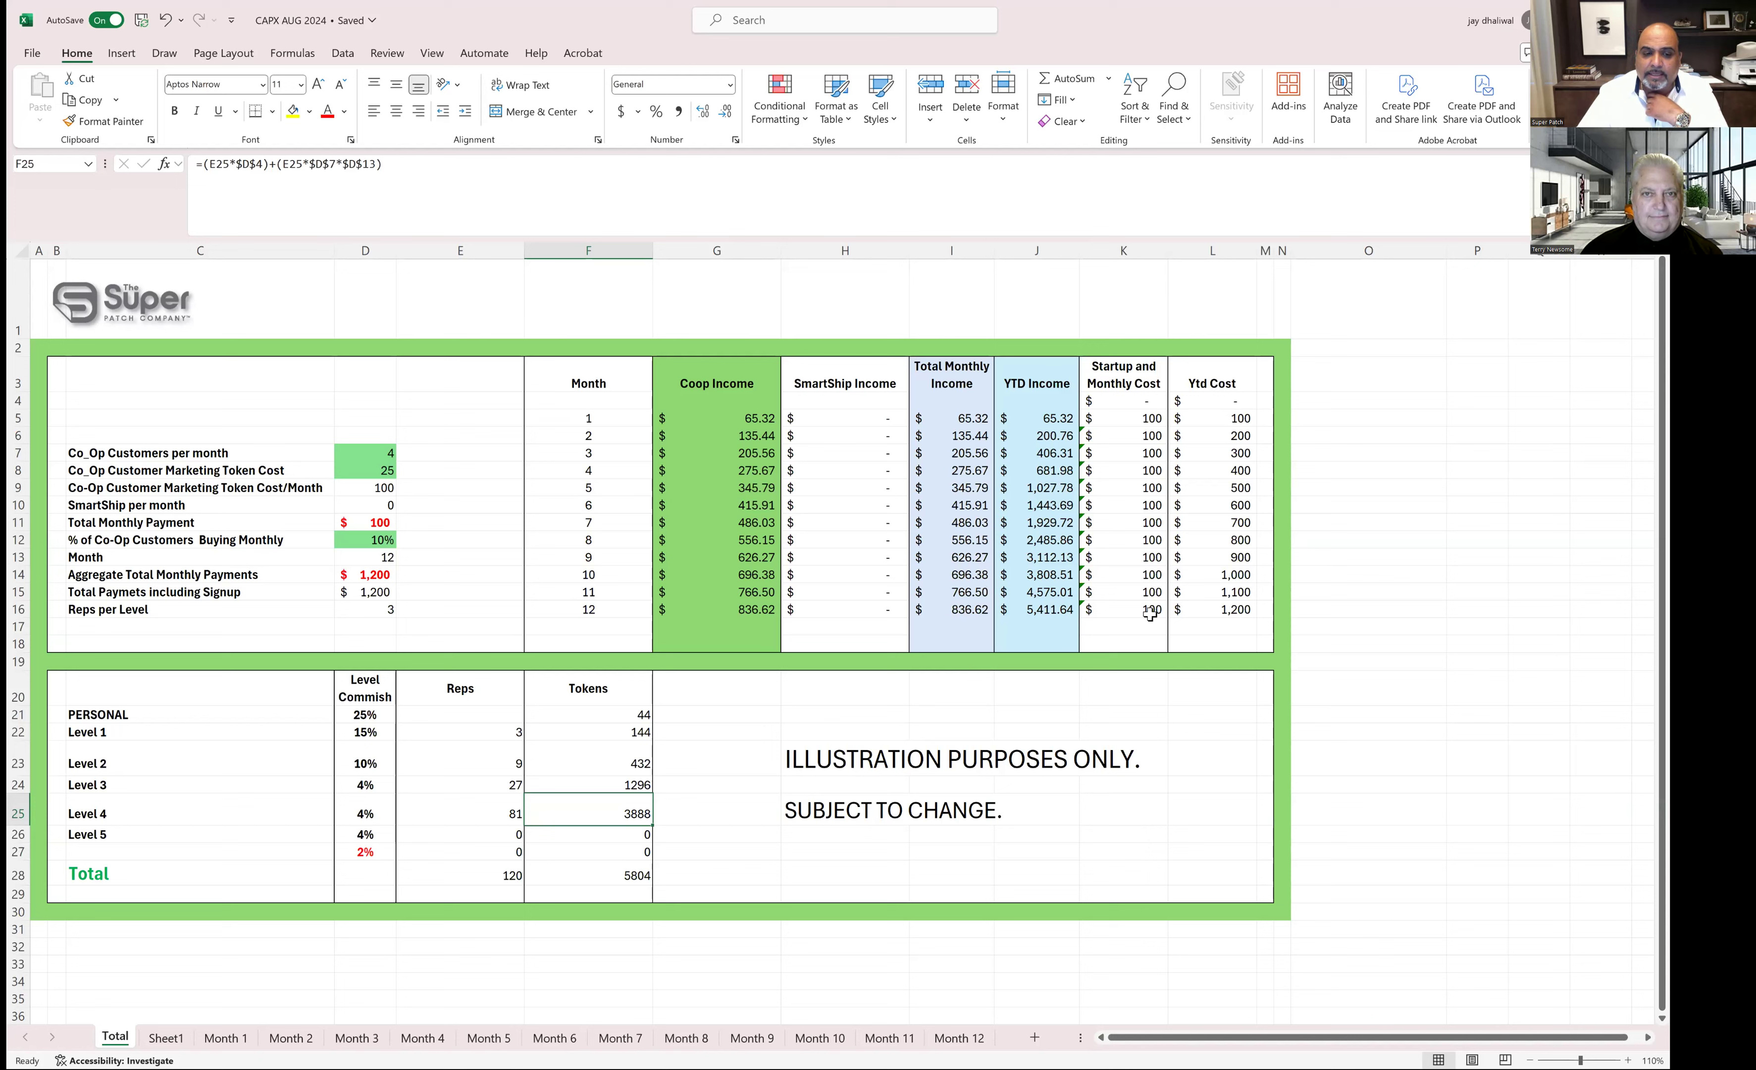
# Step: Calculate the Level 5 reps in E26 as three times the Level 4 reps with =E25*3
pyautogui.click(519, 833)
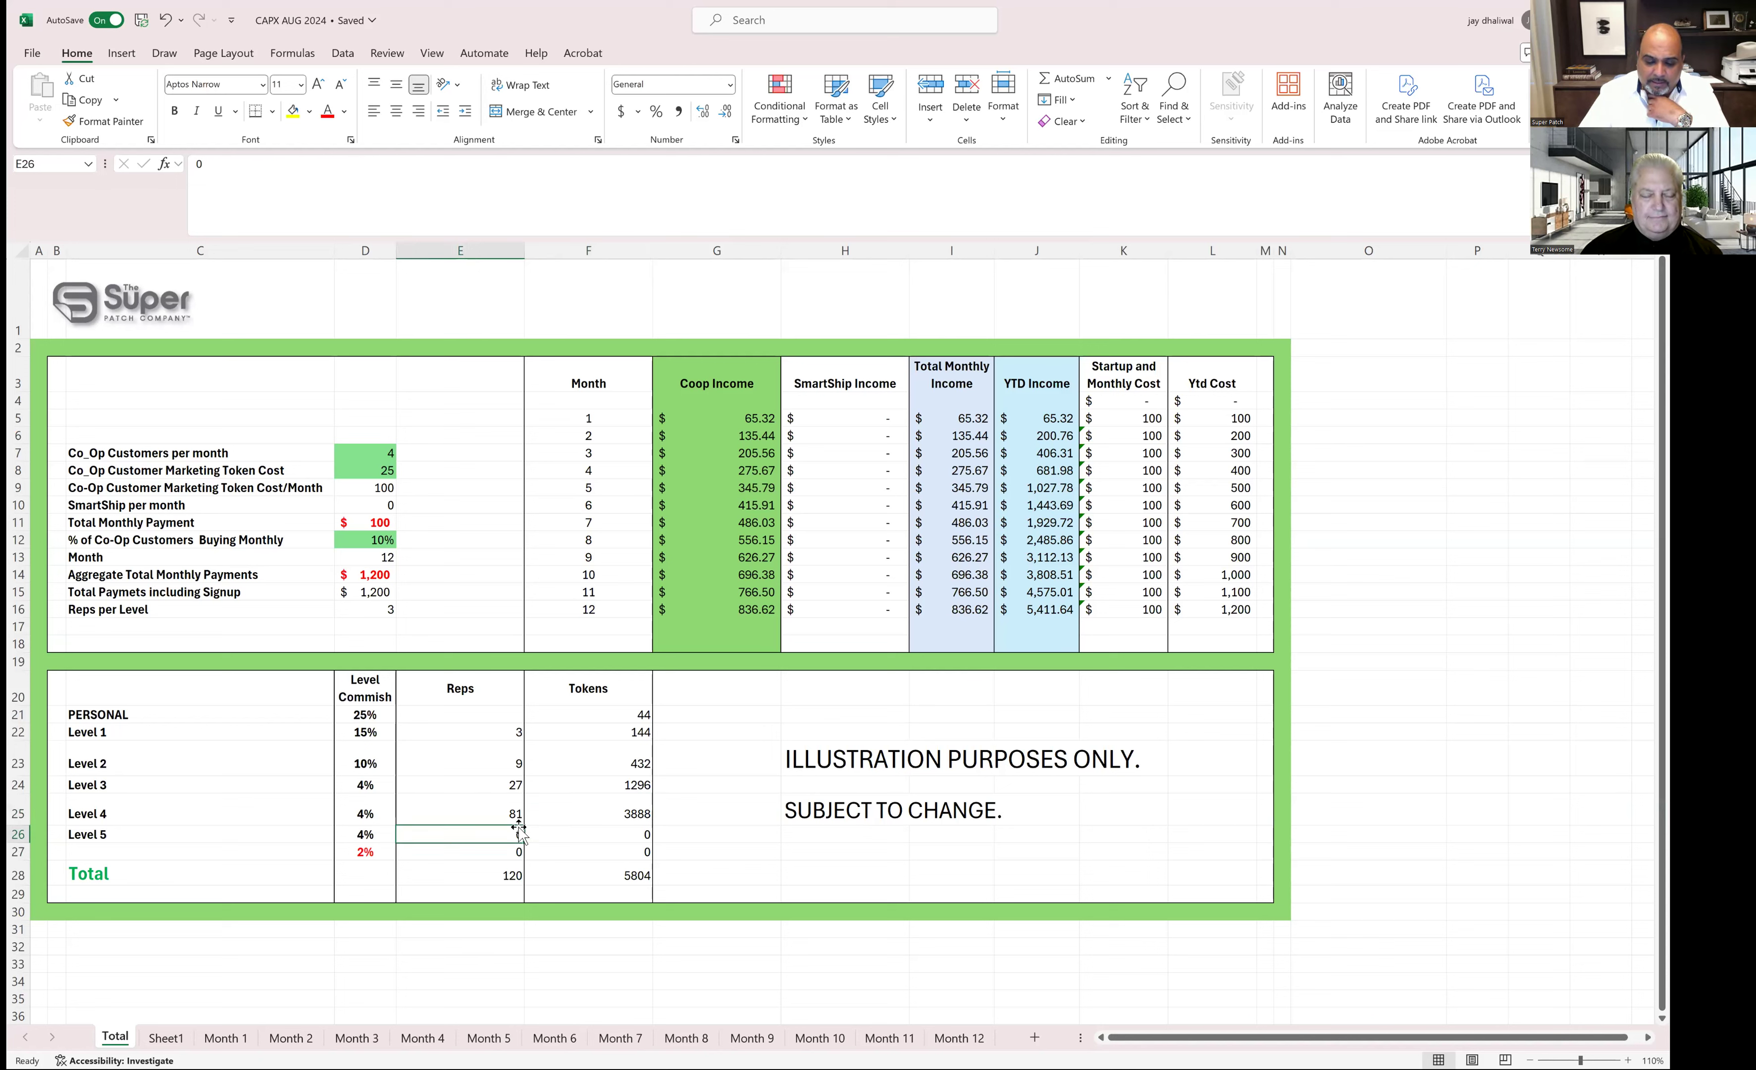
pyautogui.write('=')
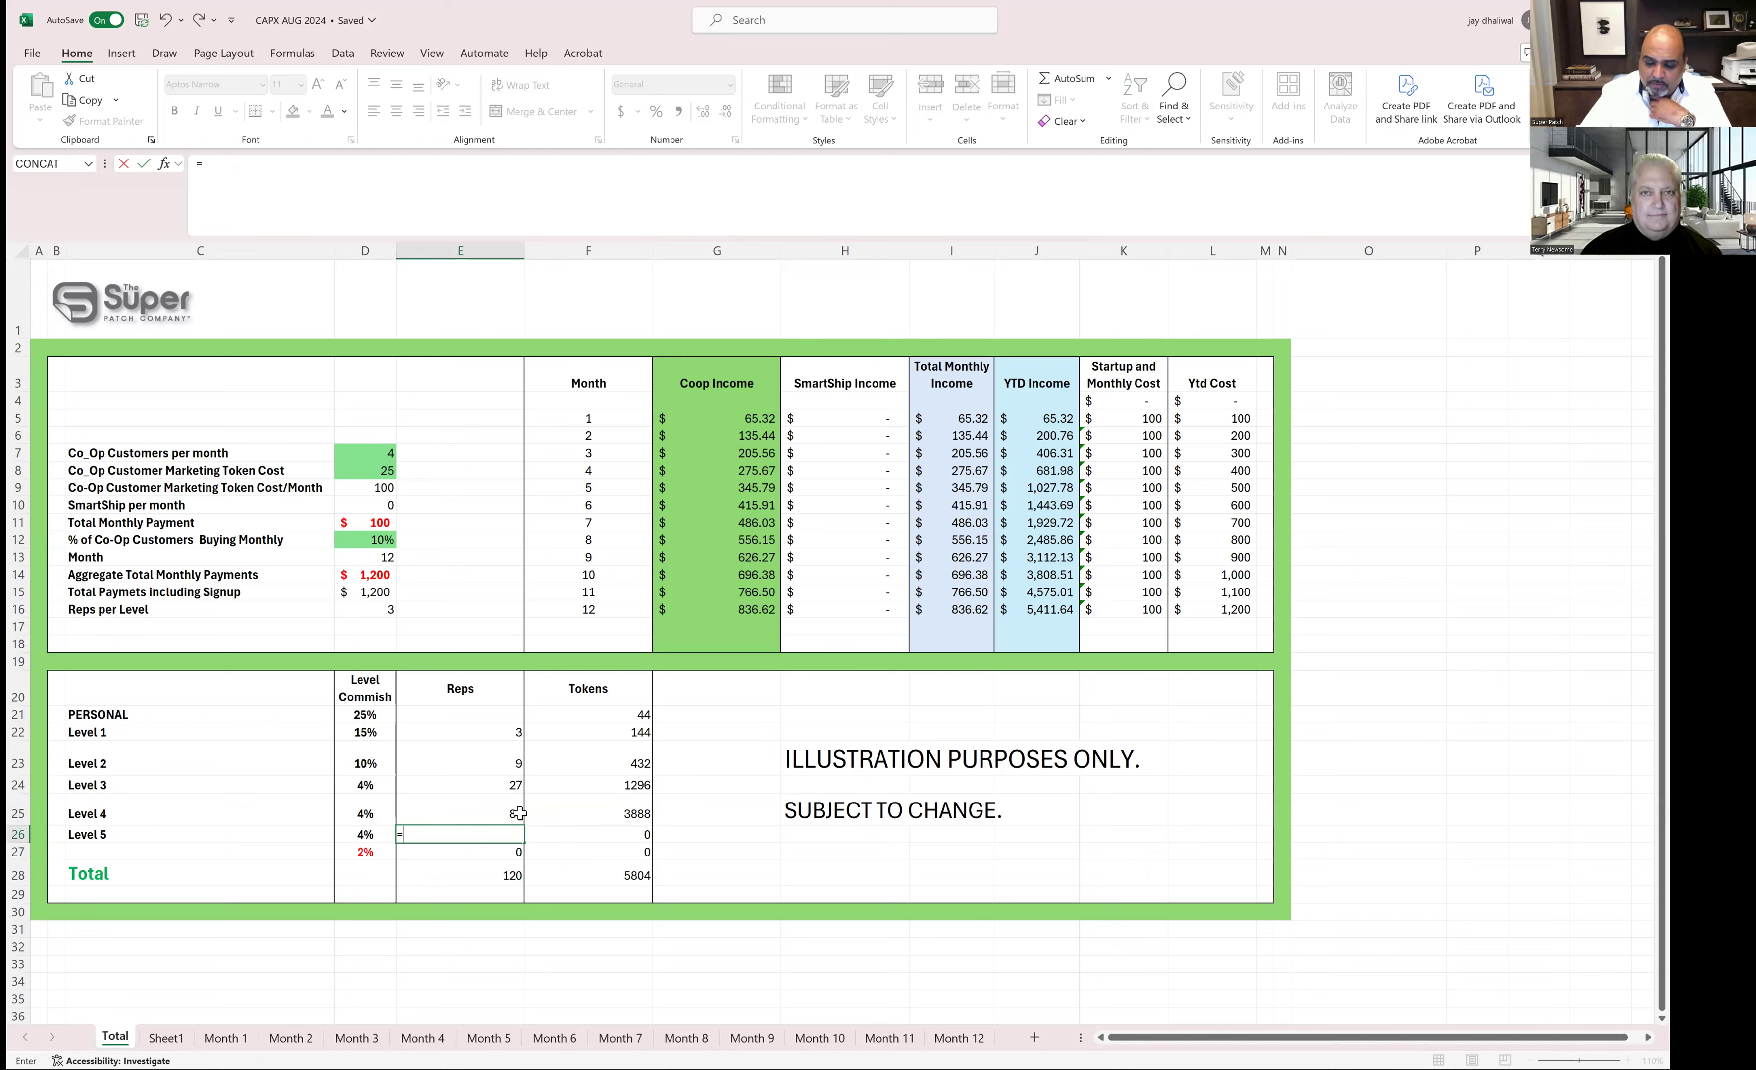
pyautogui.click(520, 813)
pyautogui.write('*3')
pyautogui.press('Return')
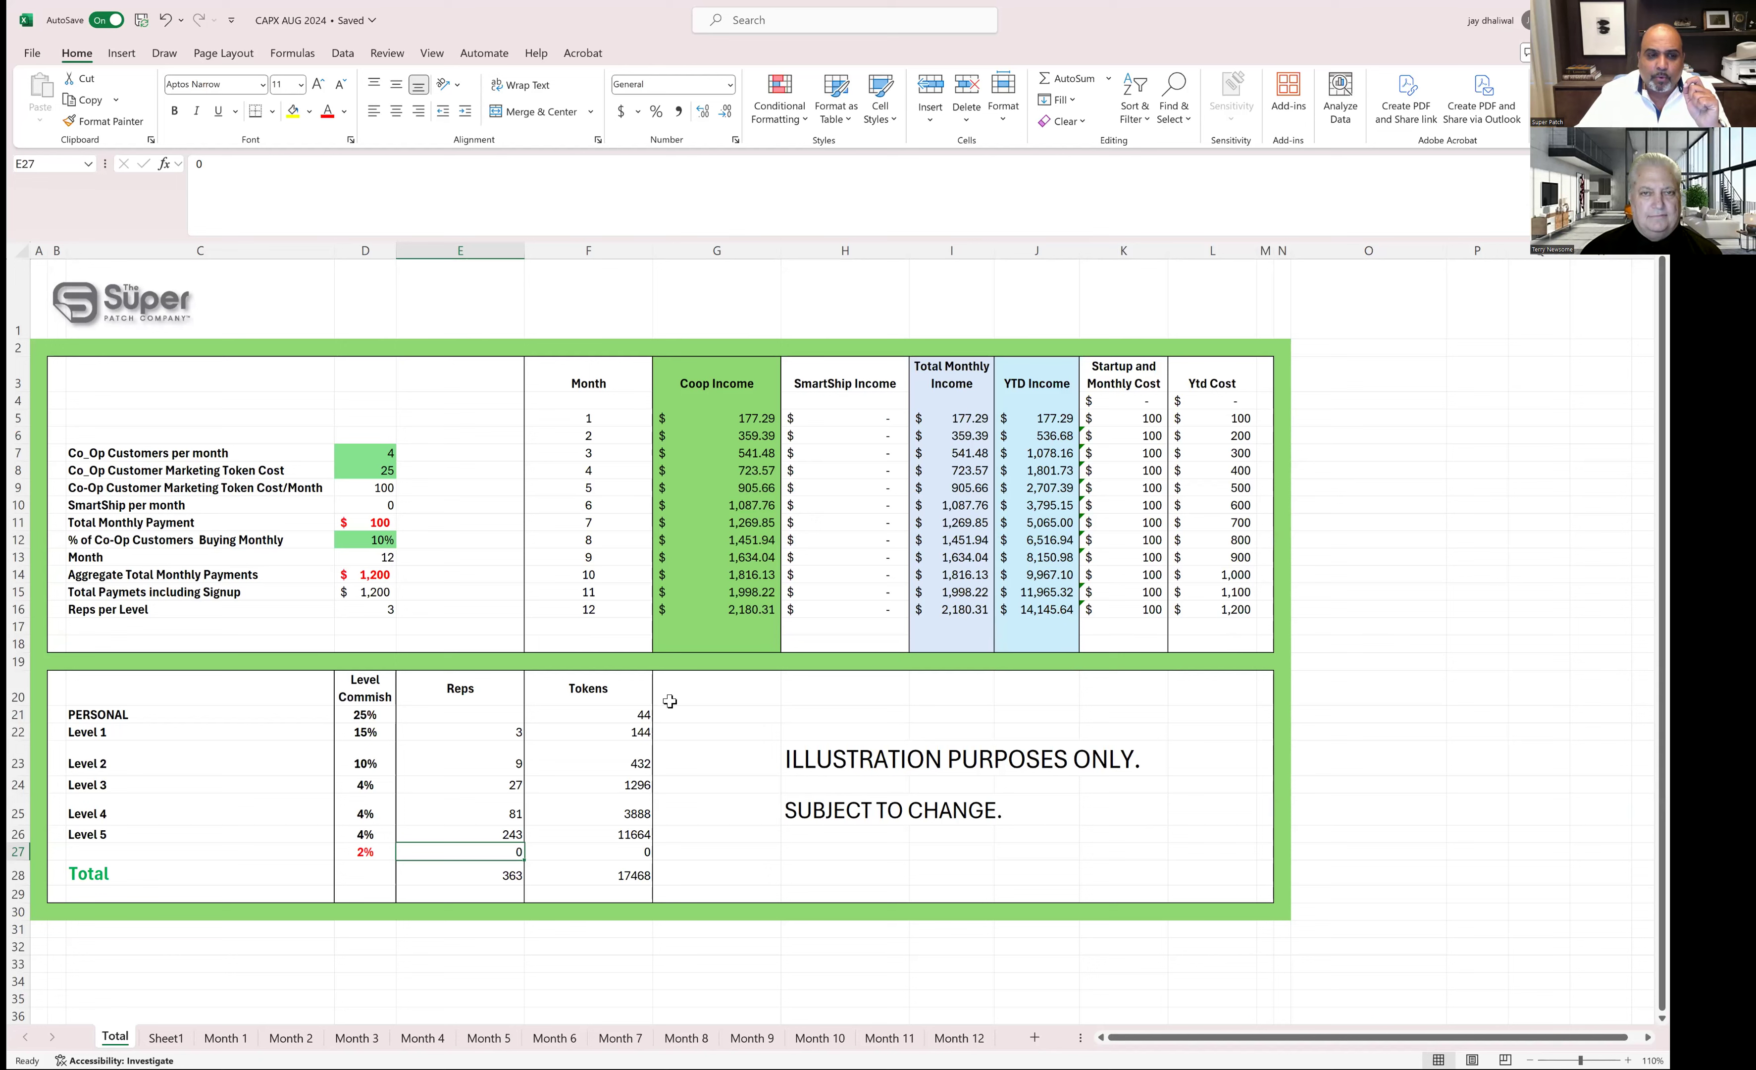
# Step: Calculate the reps for the 2% level in E27 as three times the Level 5 reps with =E26*3
pyautogui.click(379, 542)
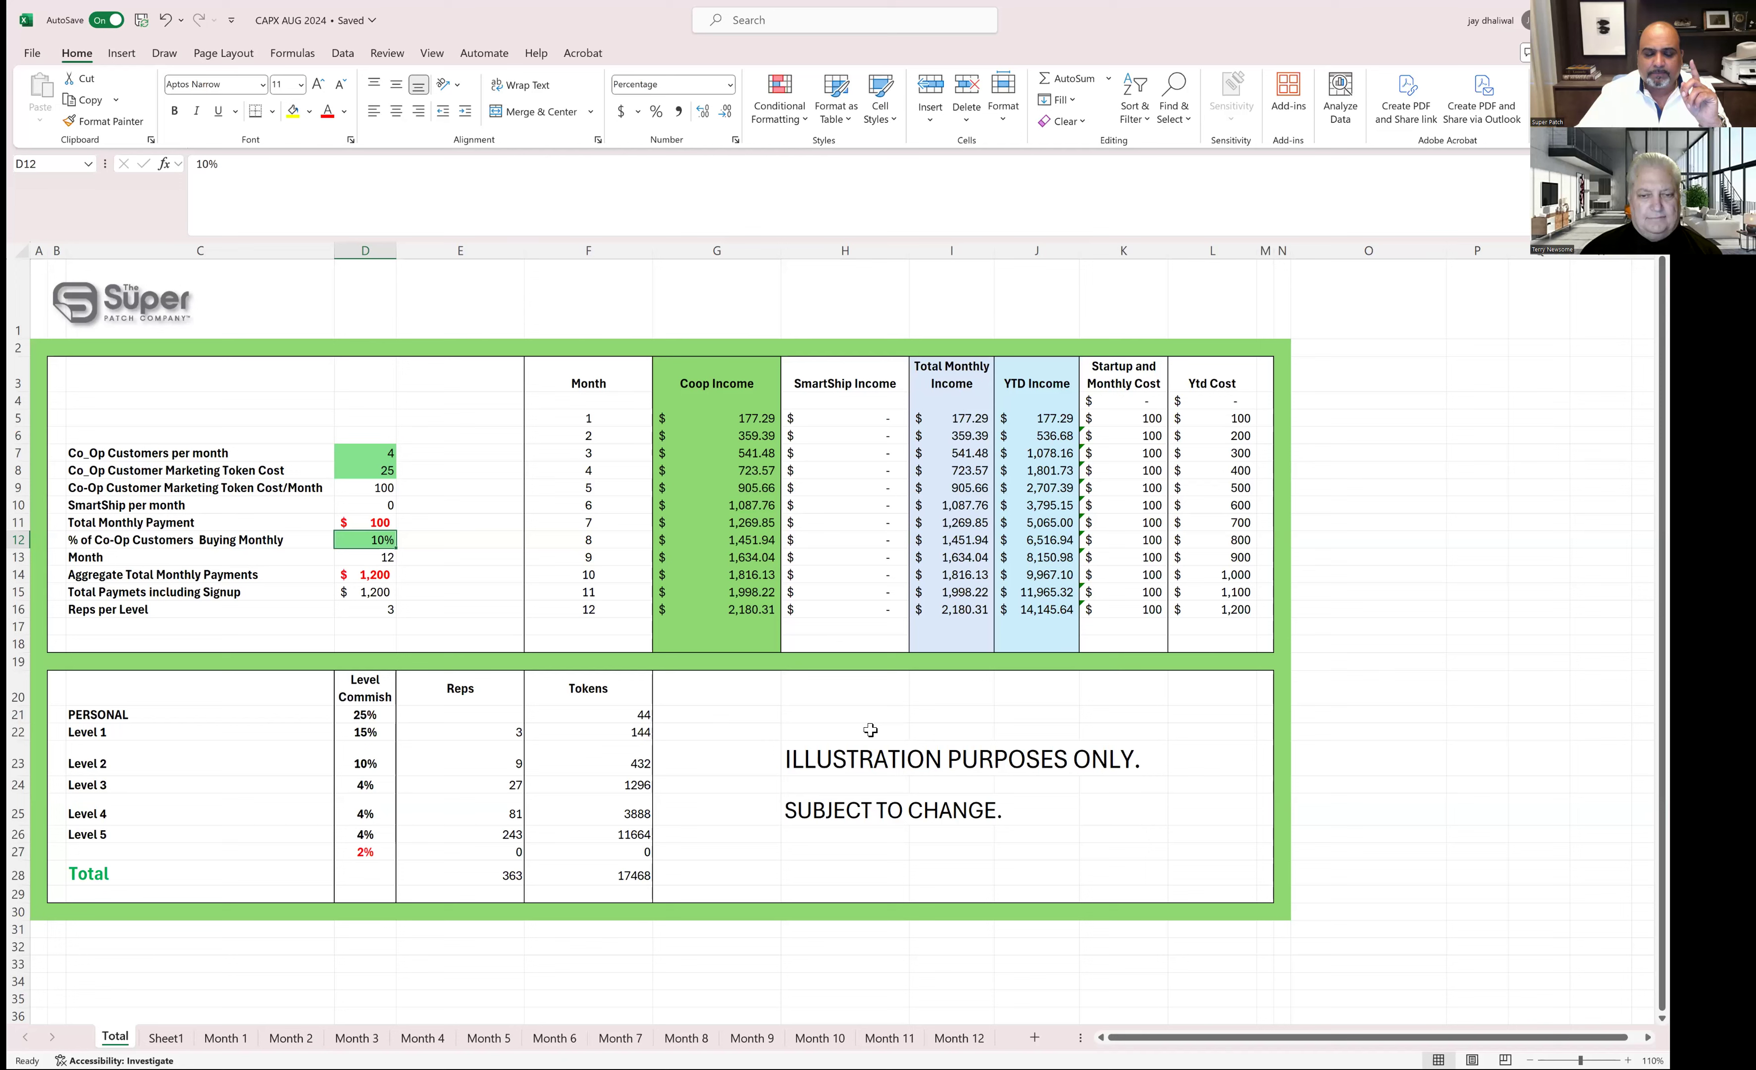
pyautogui.click(512, 852)
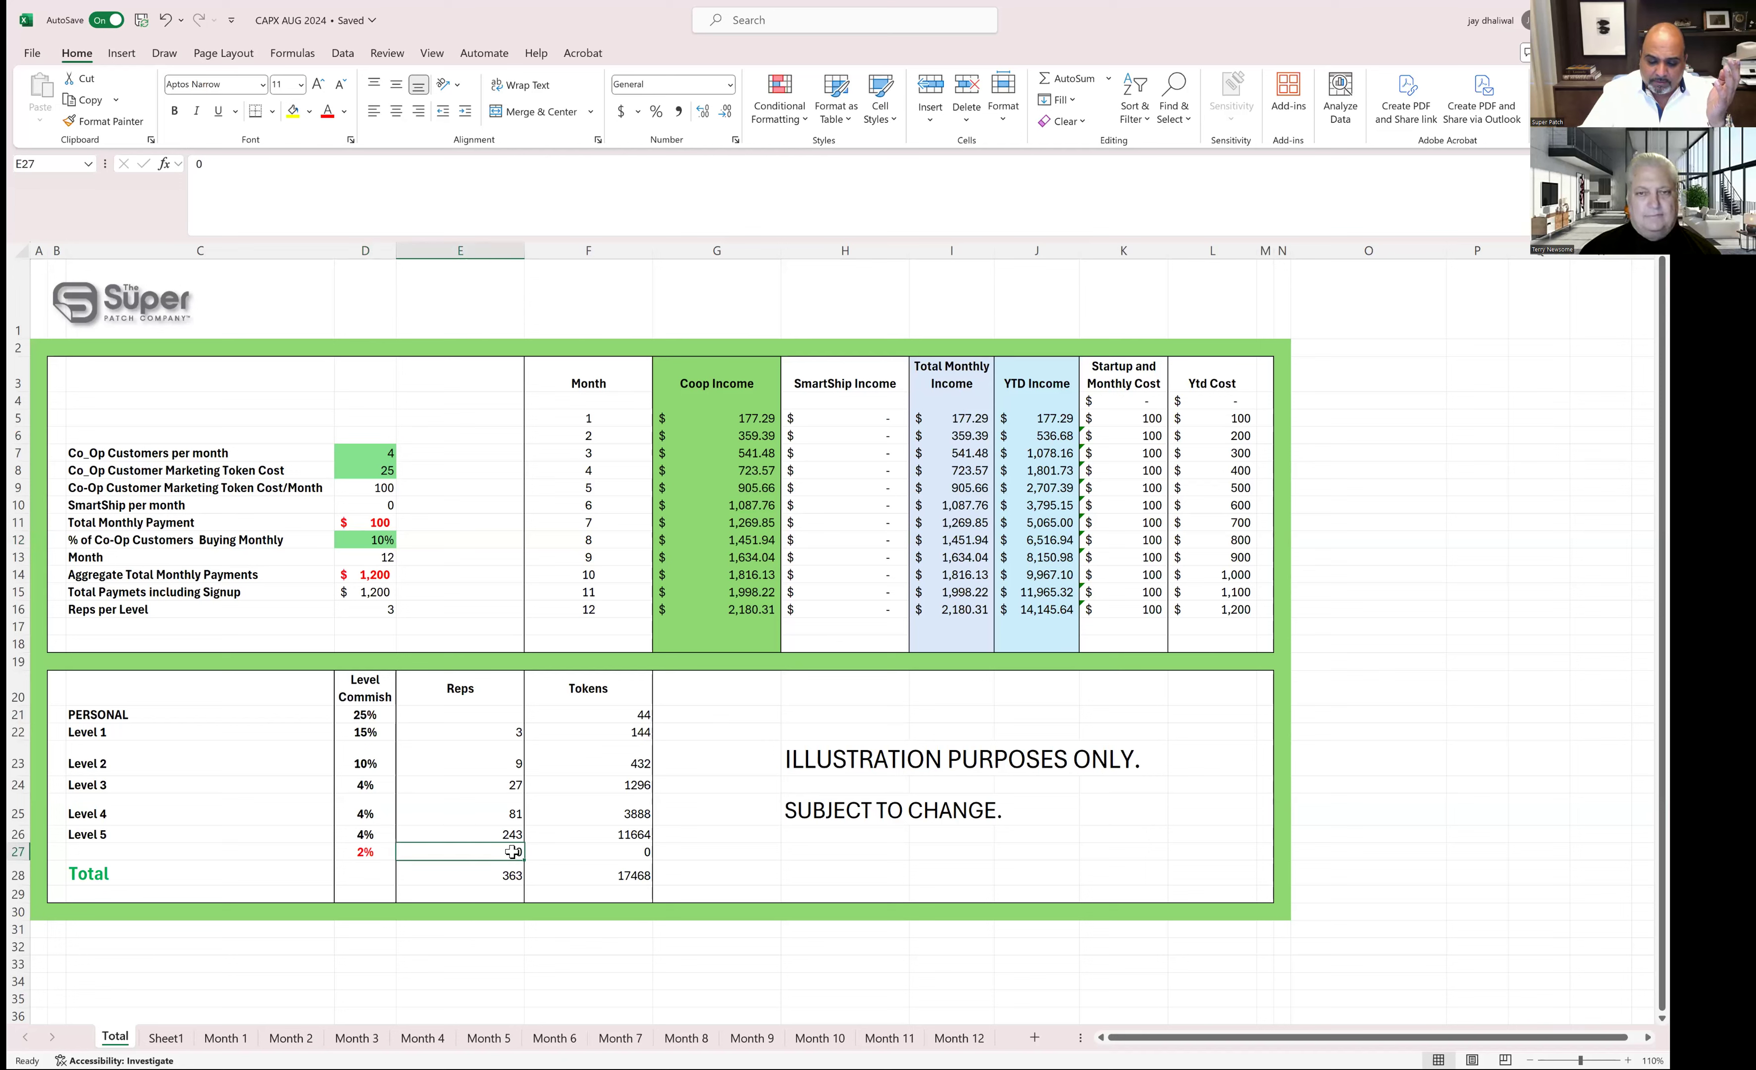
pyautogui.write('=')
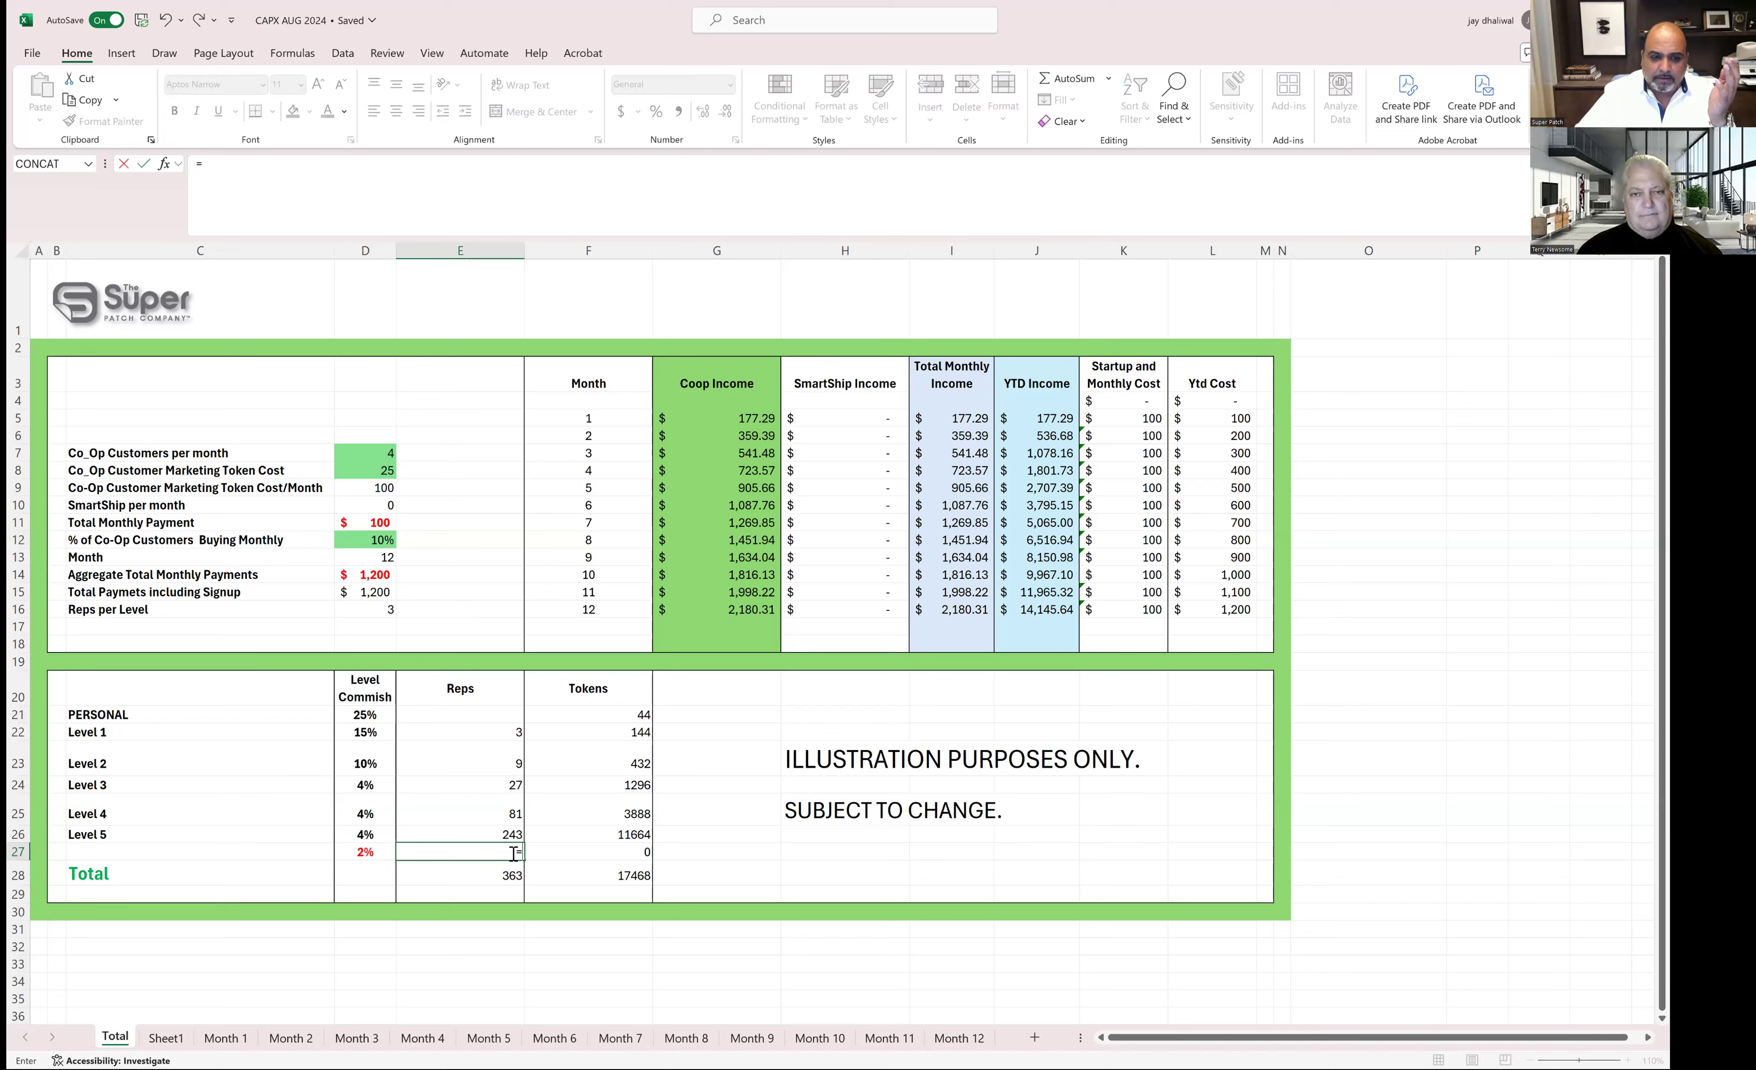
pyautogui.click(513, 834)
pyautogui.write('*3')
pyautogui.press('Return')
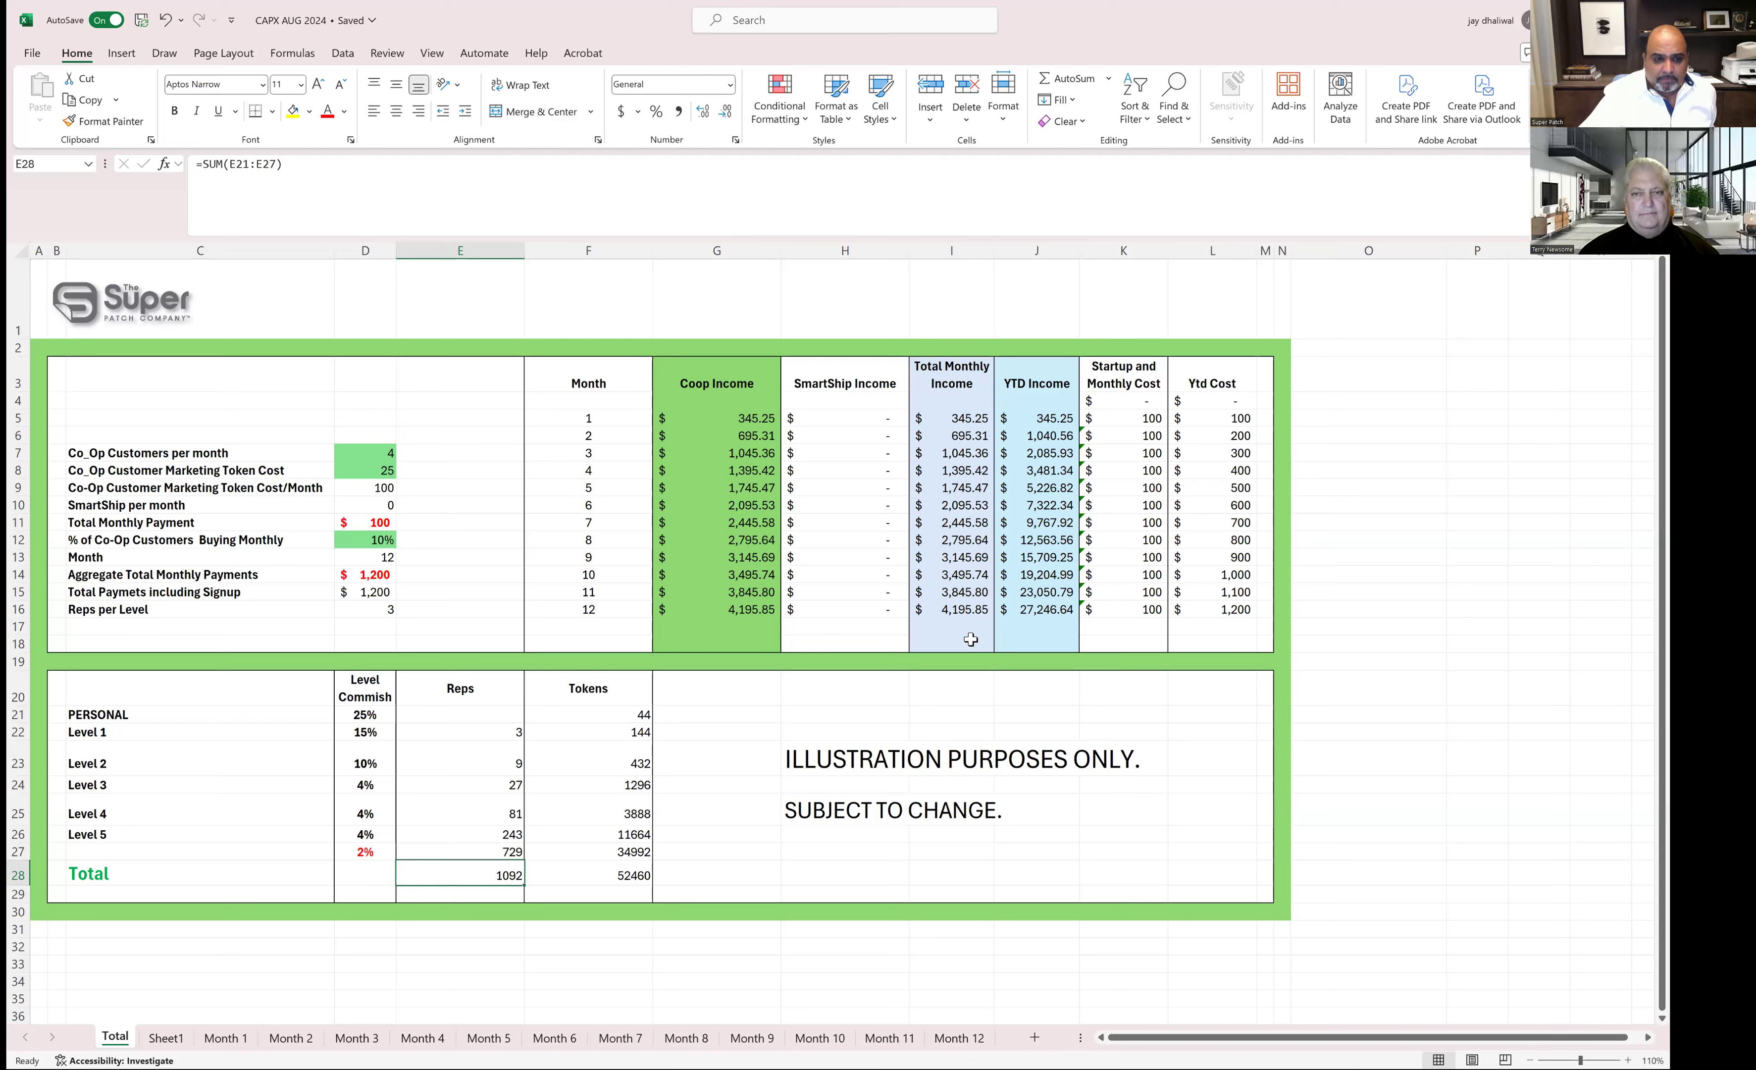
# Step: Set the SmartShip per month amount to 90
pyautogui.click(382, 503)
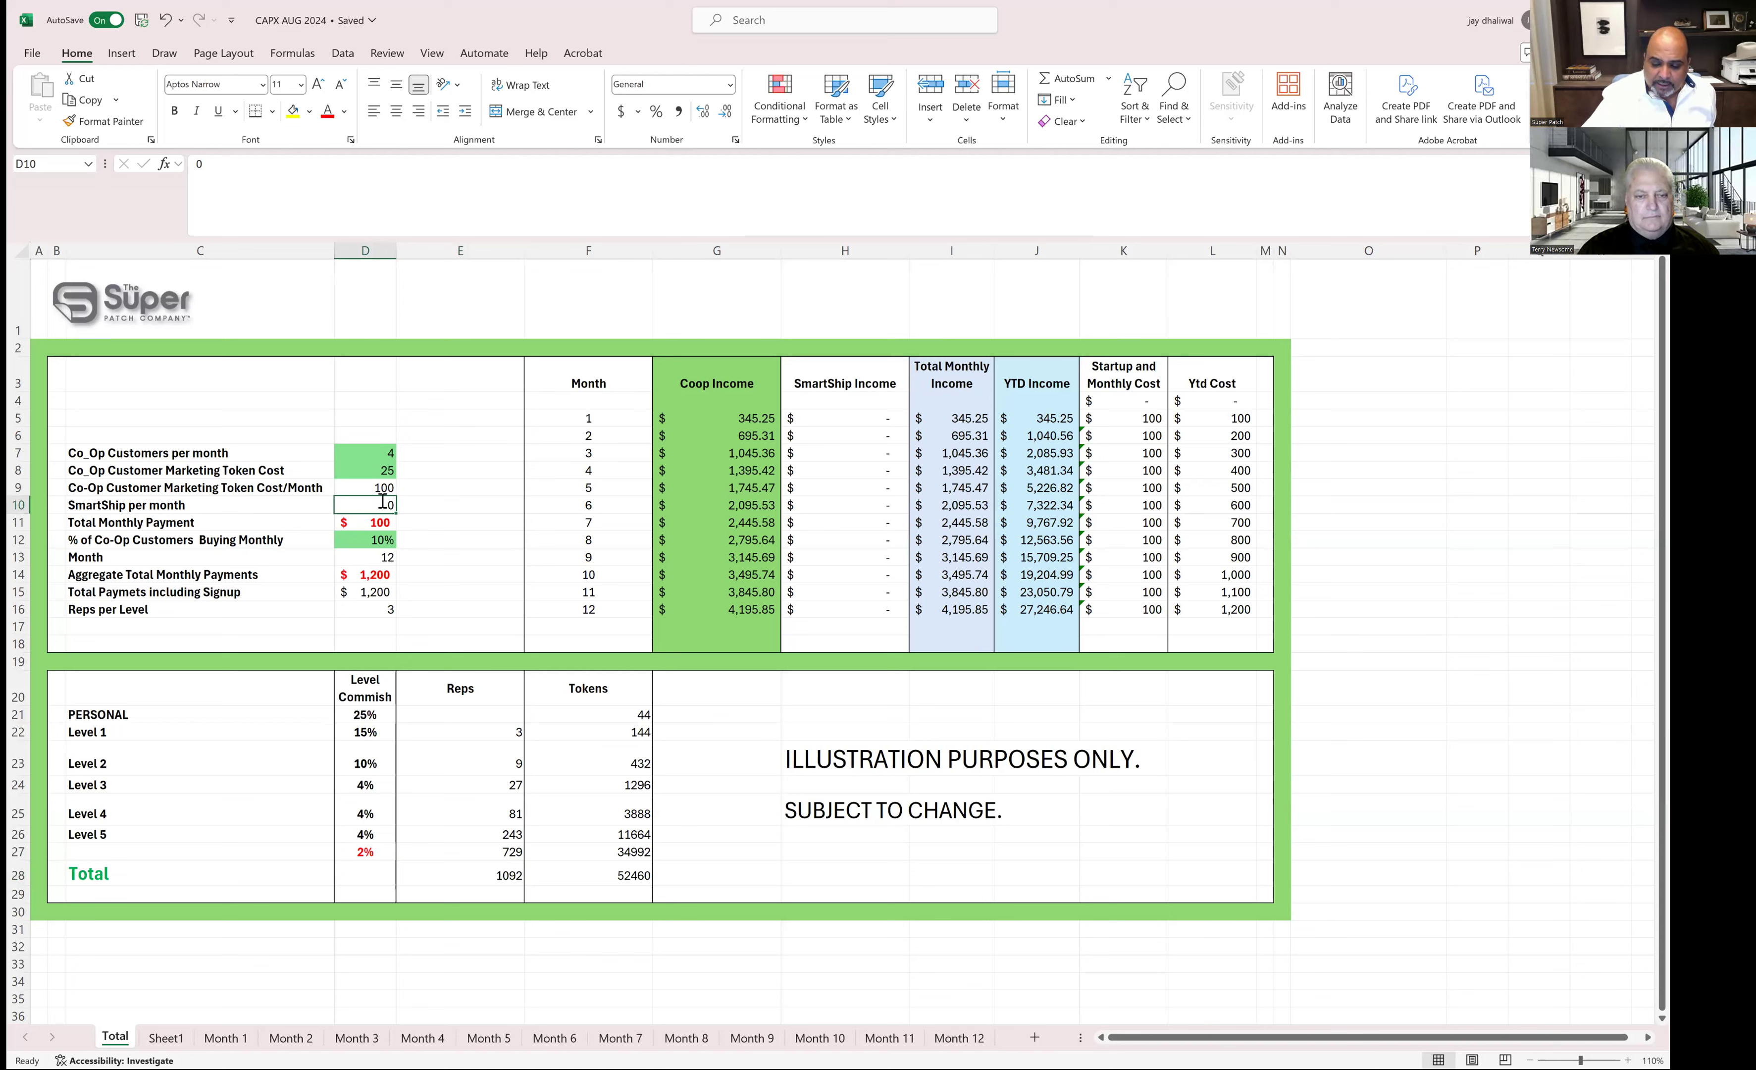
pyautogui.write('90')
pyautogui.click(466, 522)
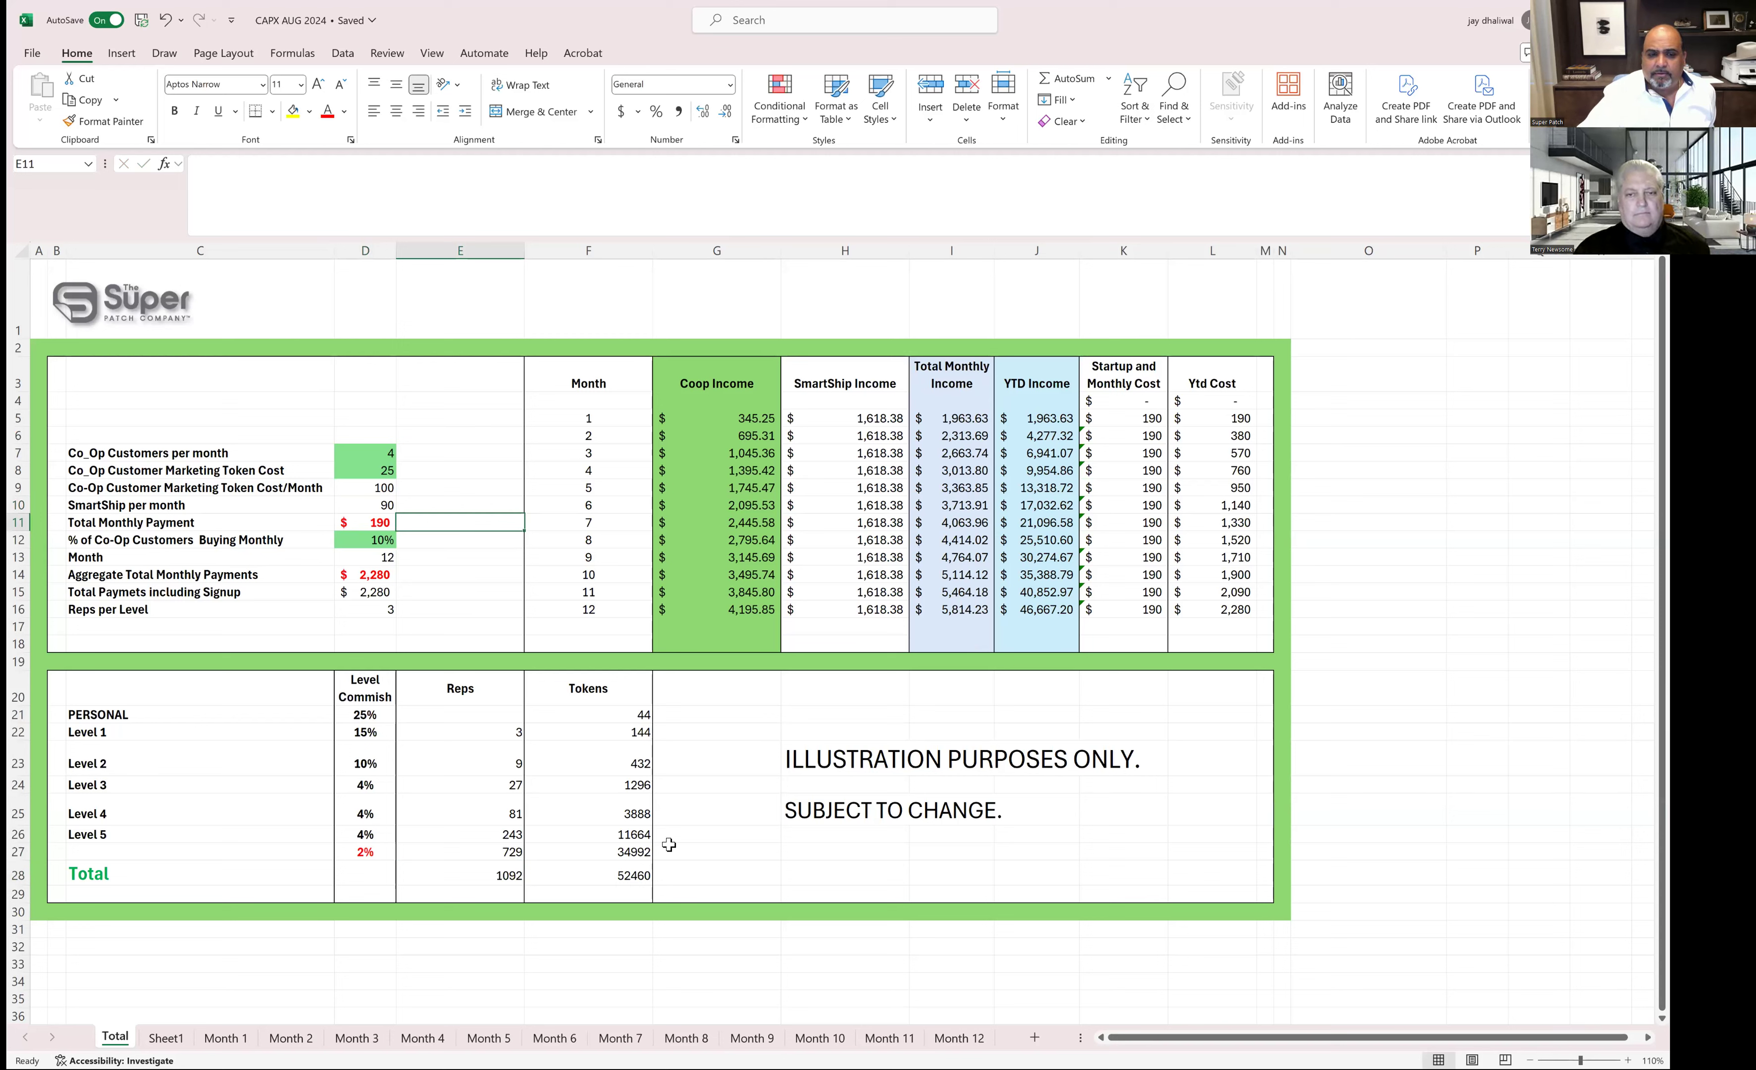
# Step: Replace the reps formulas for the 2% level and Level 5 with 0
pyautogui.click(514, 853)
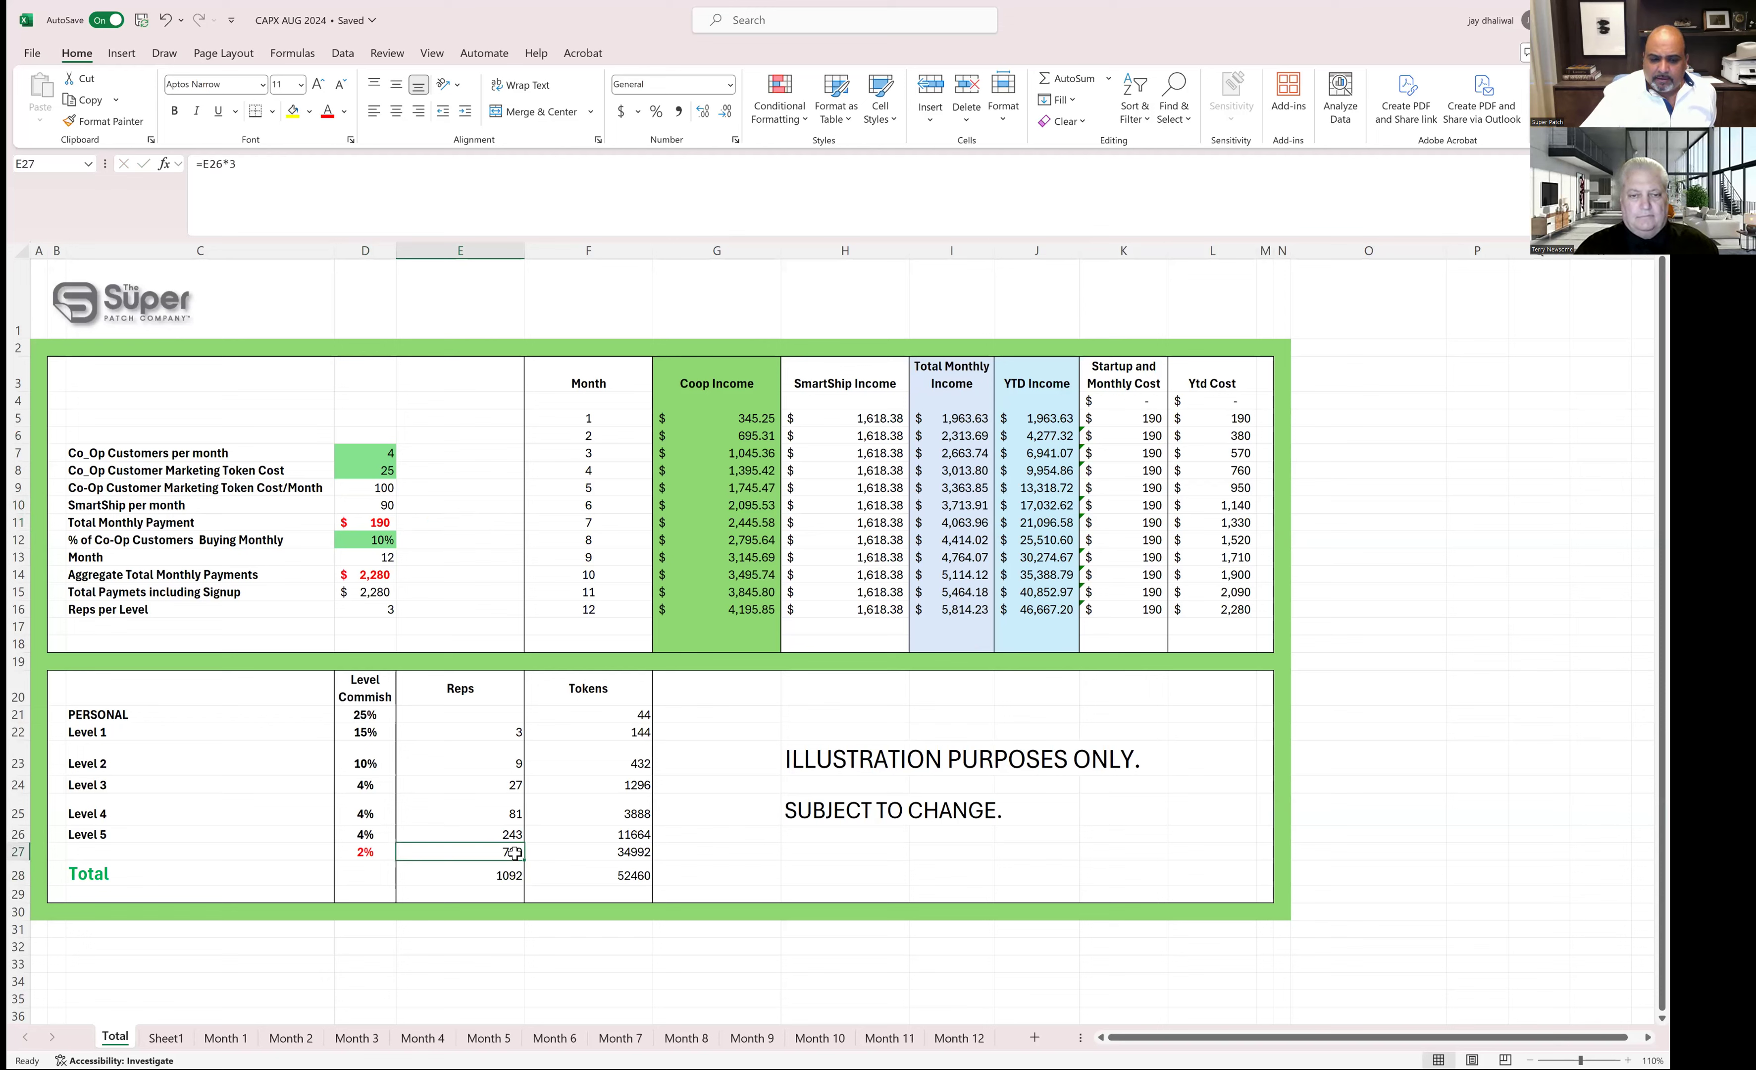
pyautogui.write('0')
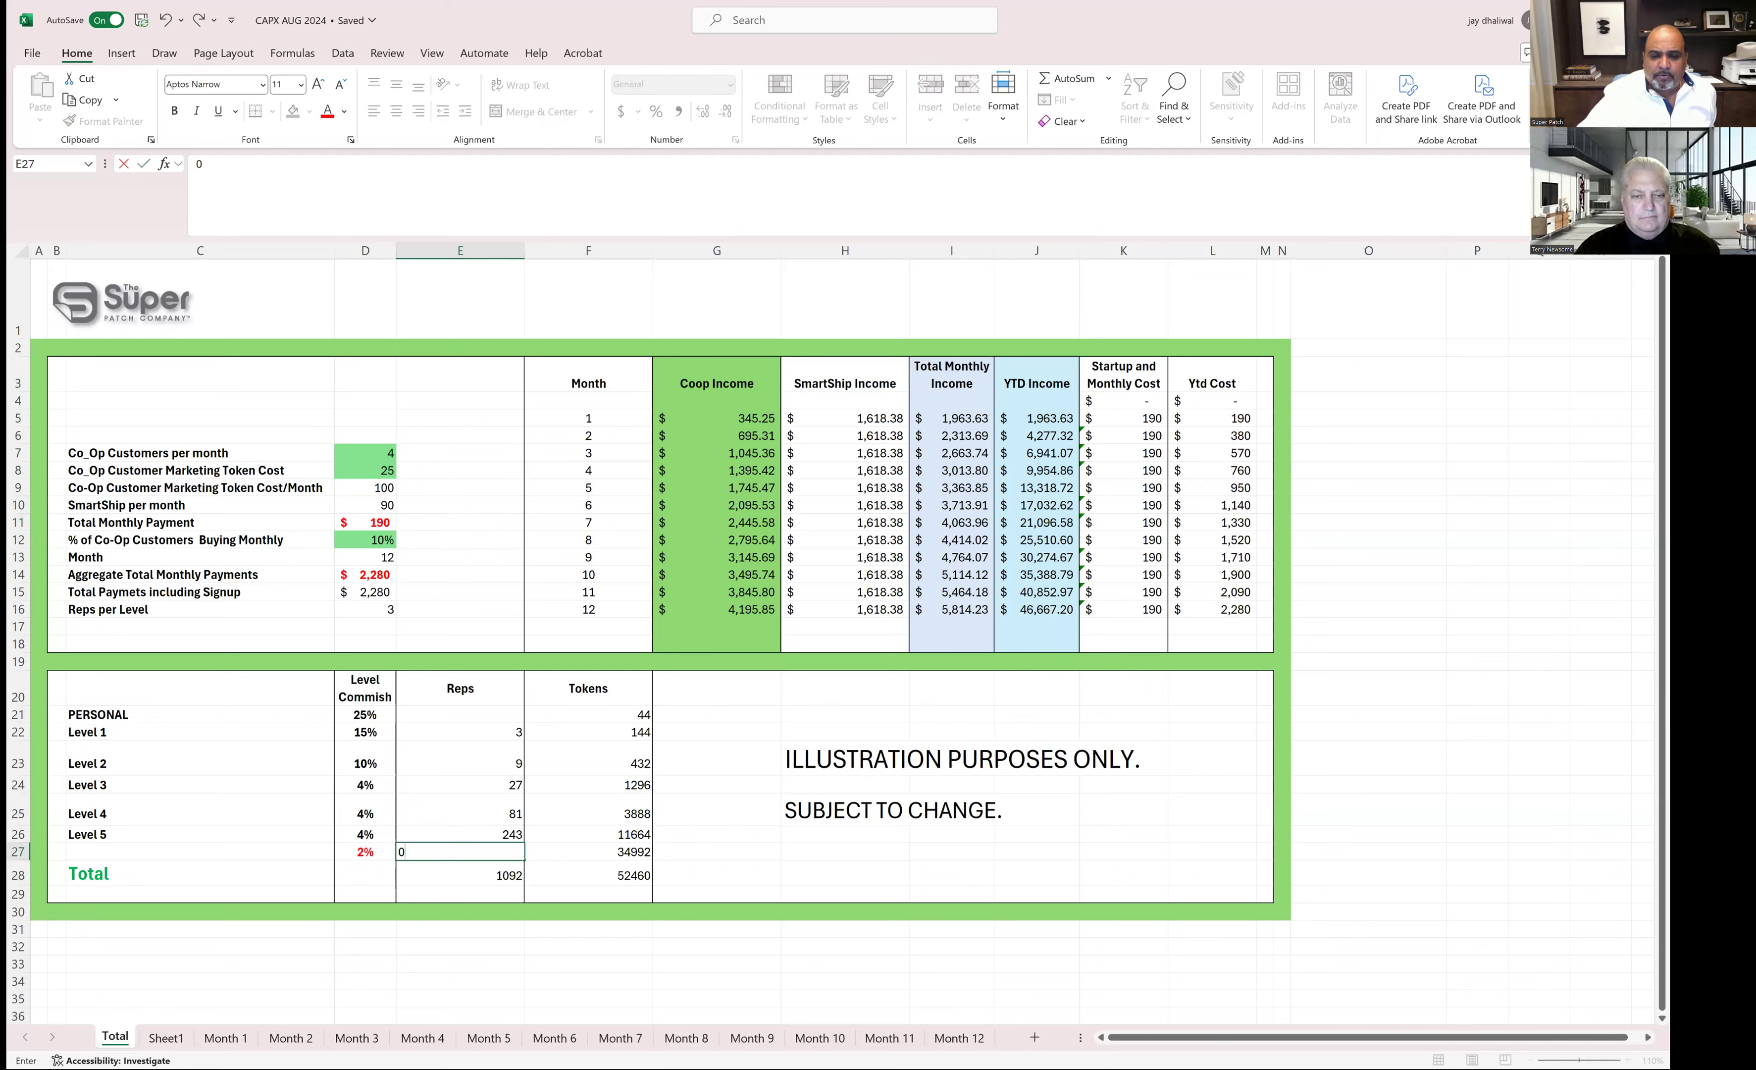
pyautogui.click(717, 873)
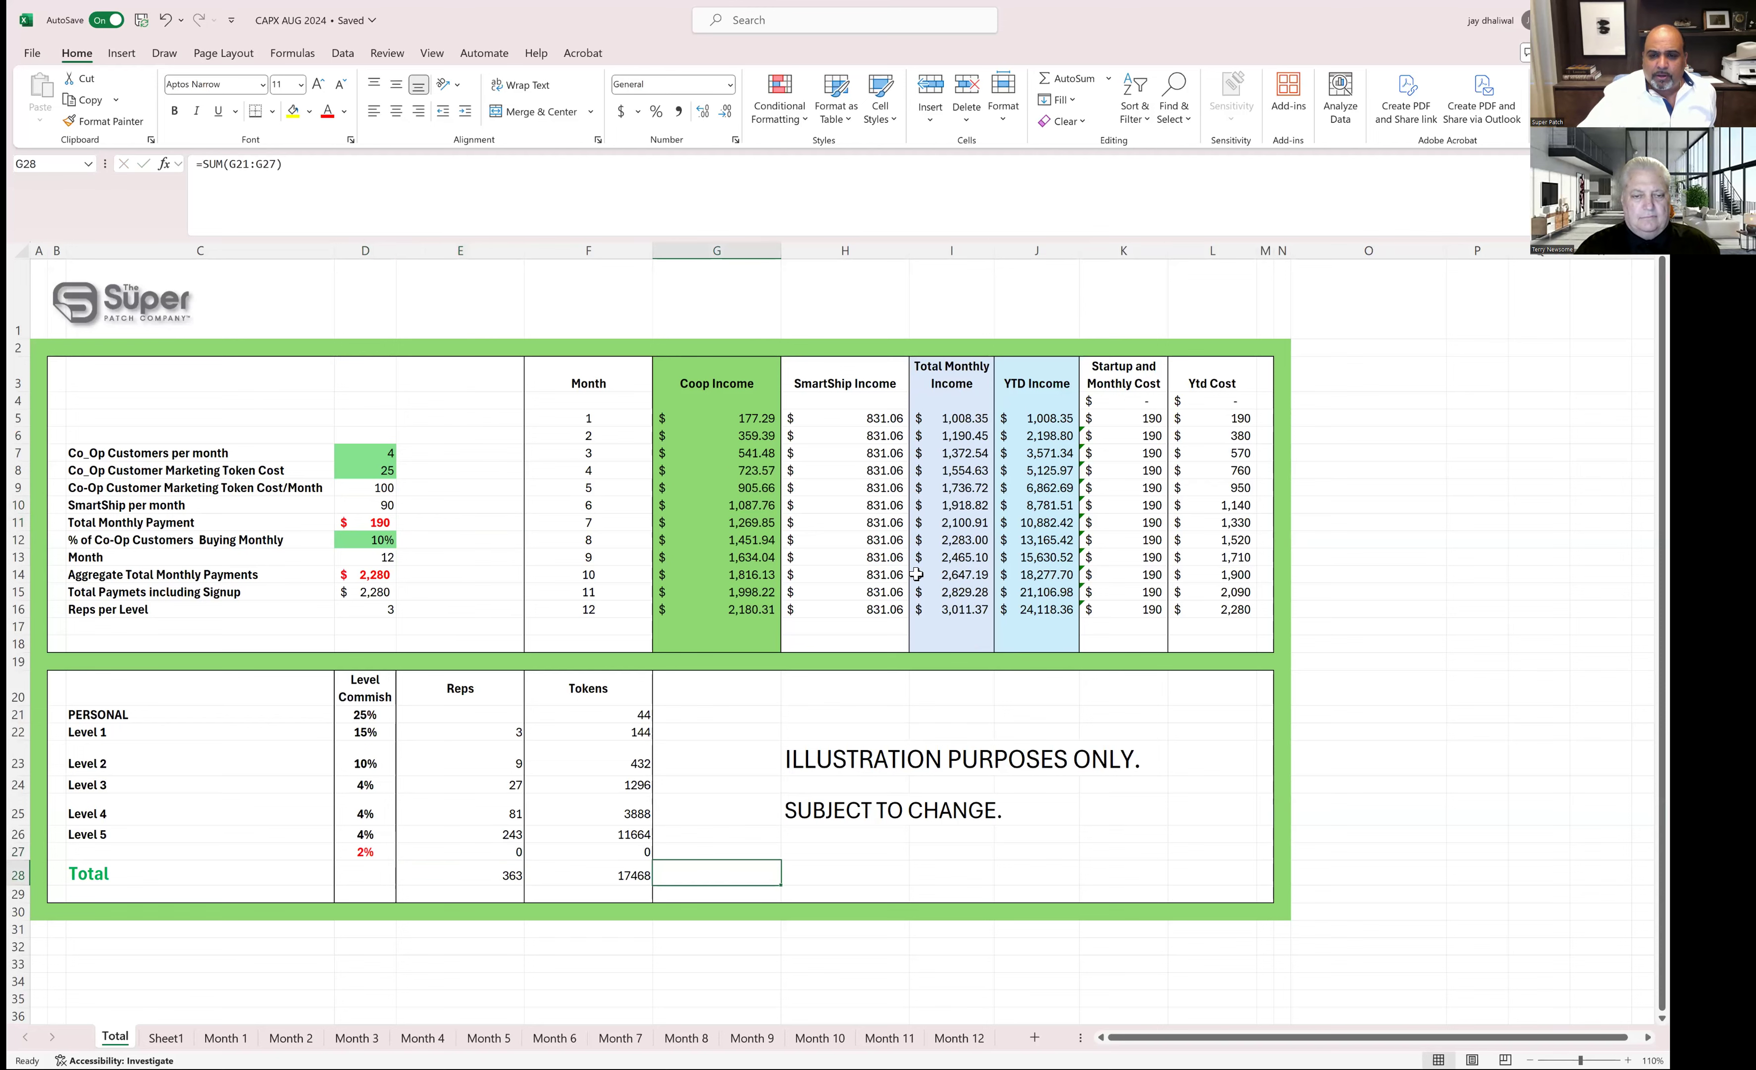
pyautogui.click(509, 836)
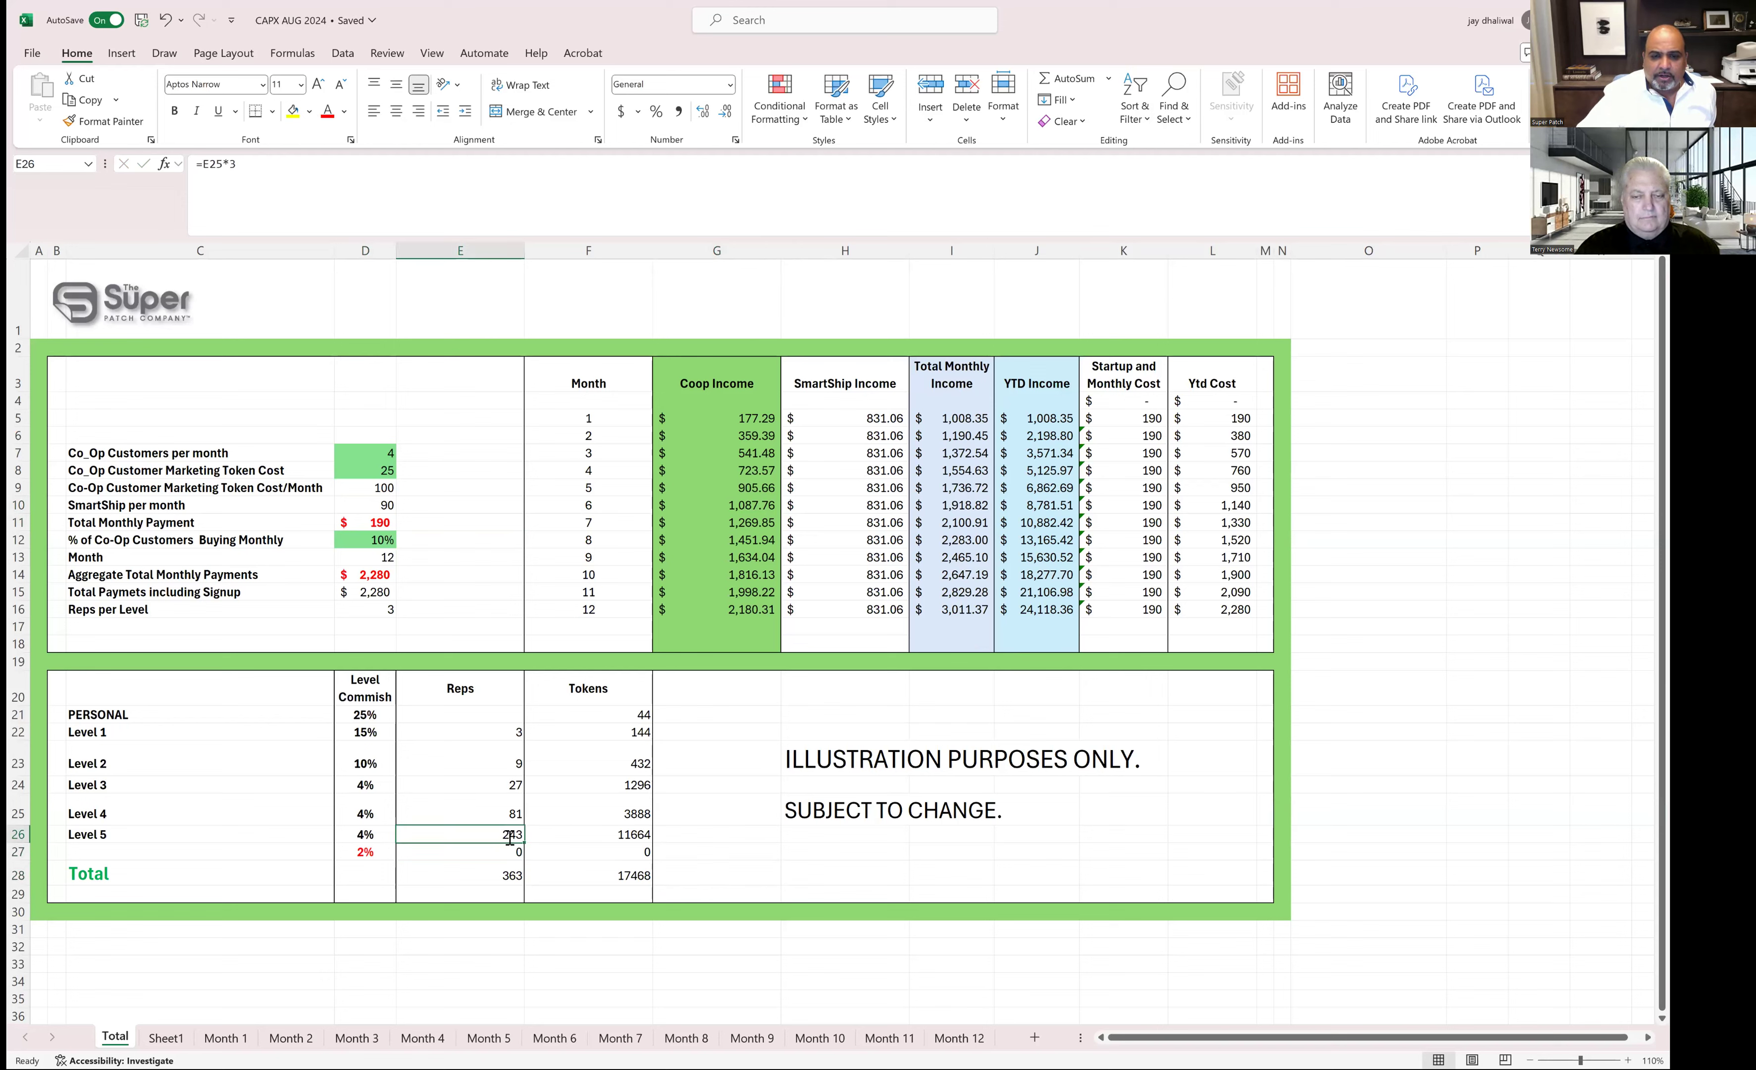
pyautogui.write('0')
pyautogui.click(754, 821)
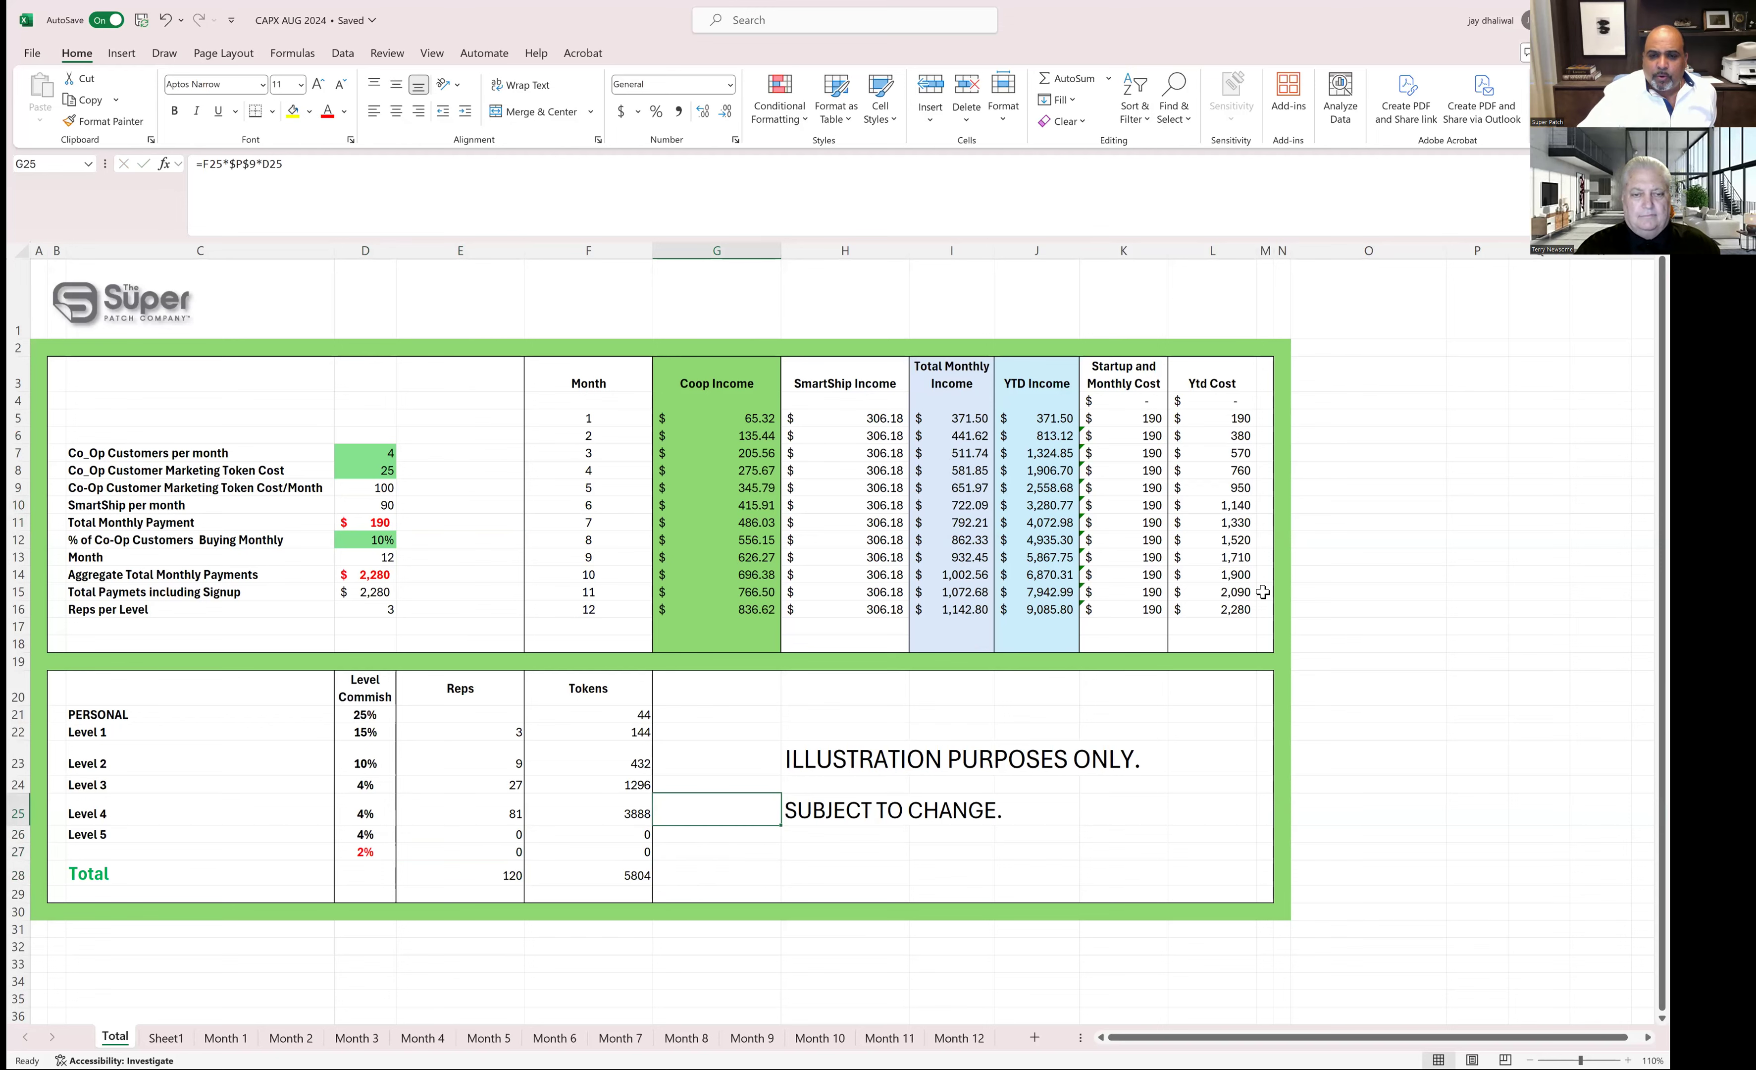